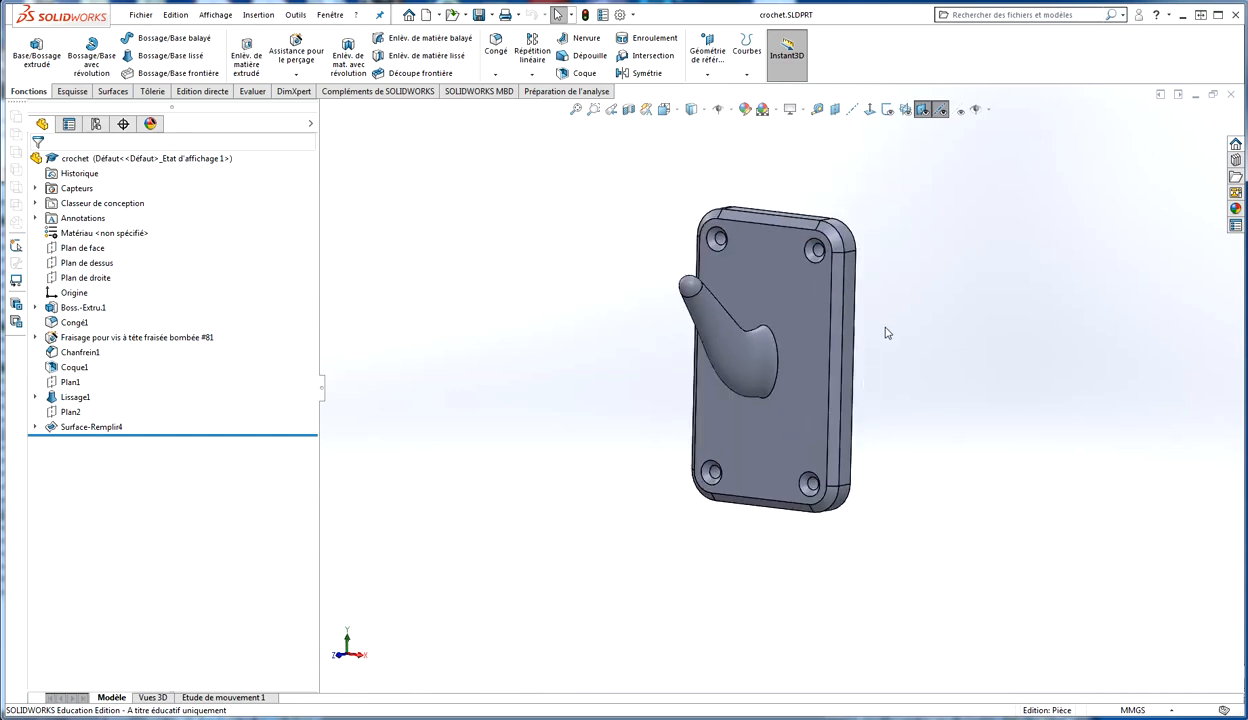
{"action": "scroll", "coordinate": [885, 333], "scroll_direction": "down", "scroll_amount": 2}
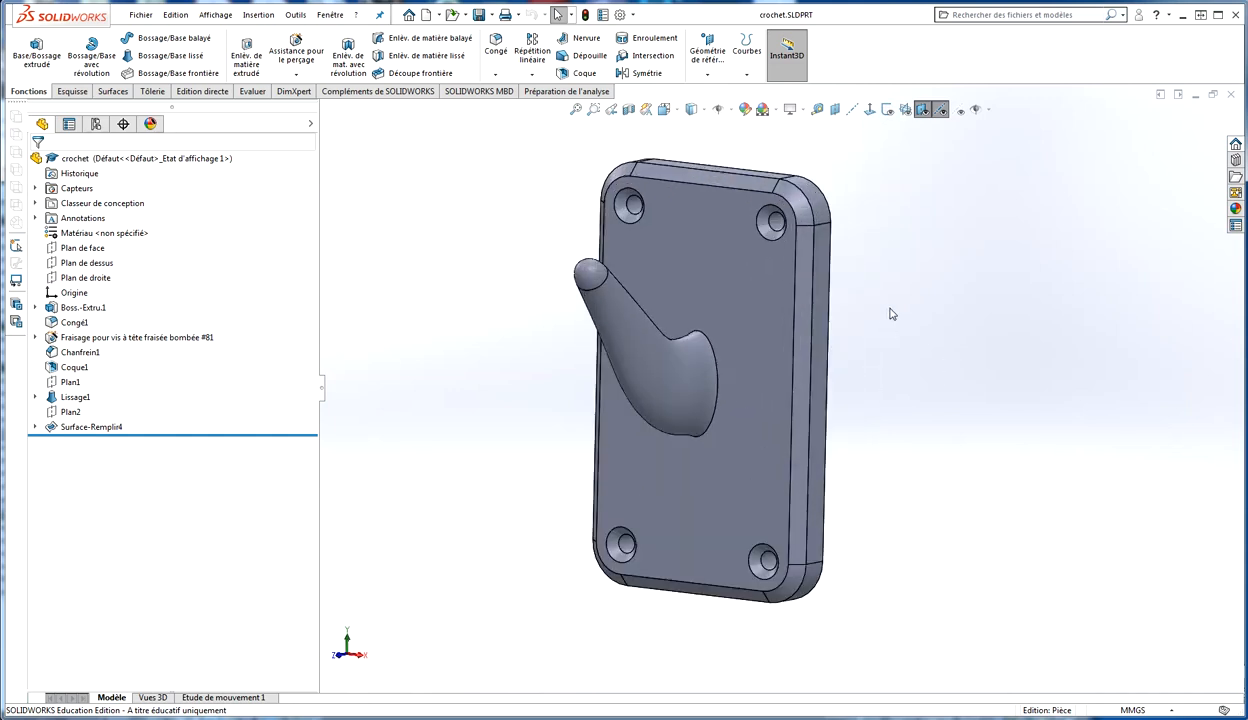
{"action": "left_click", "coordinate": [365, 92]}
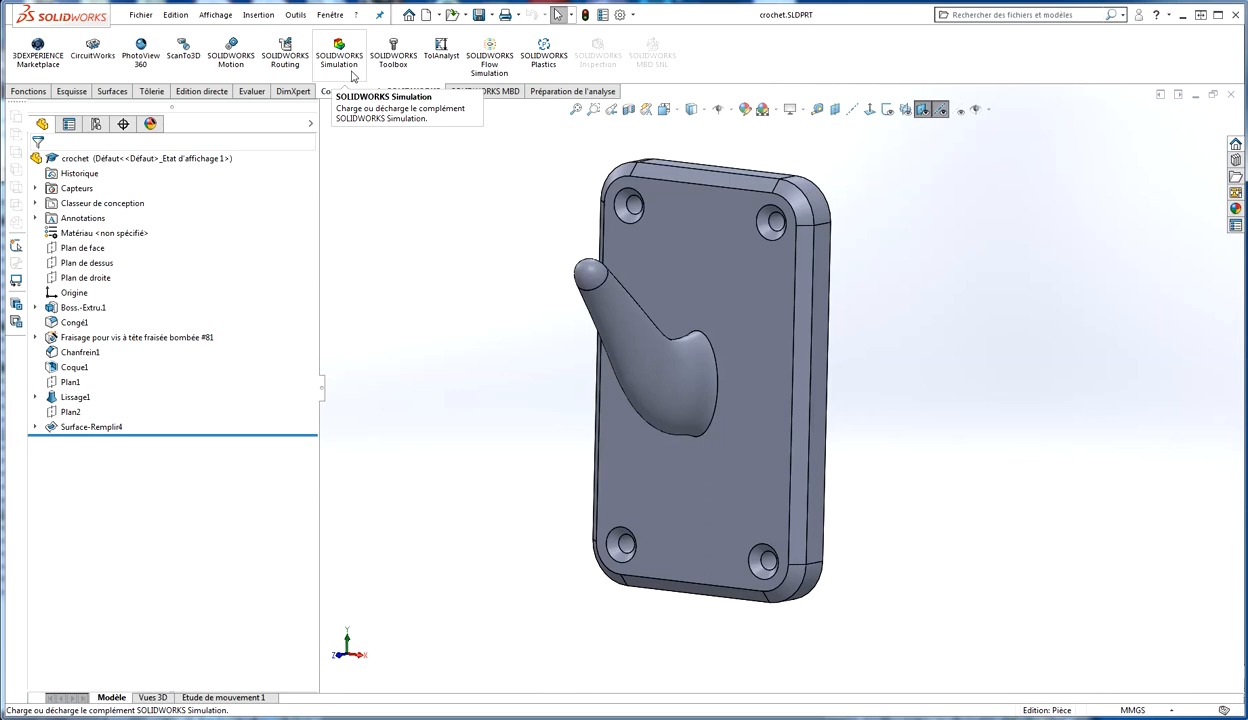
{"action": "left_click", "coordinate": [252, 91]}
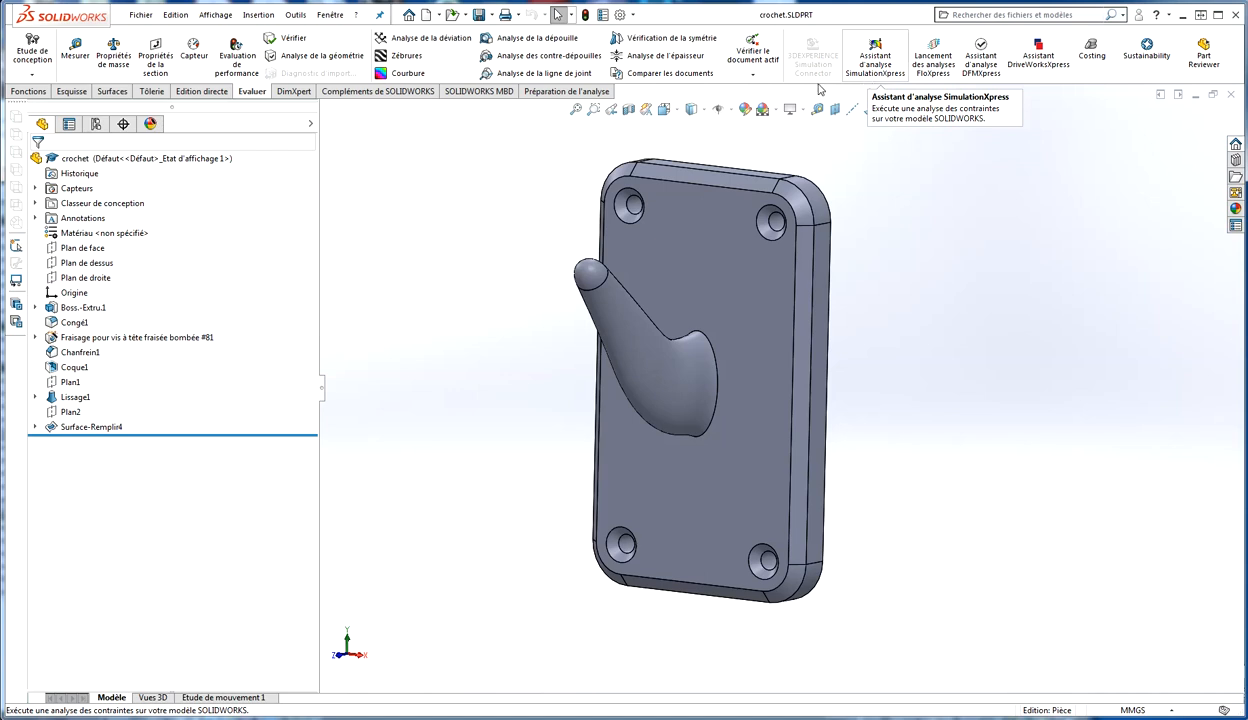
{"action": "left_click", "coordinate": [348, 92]}
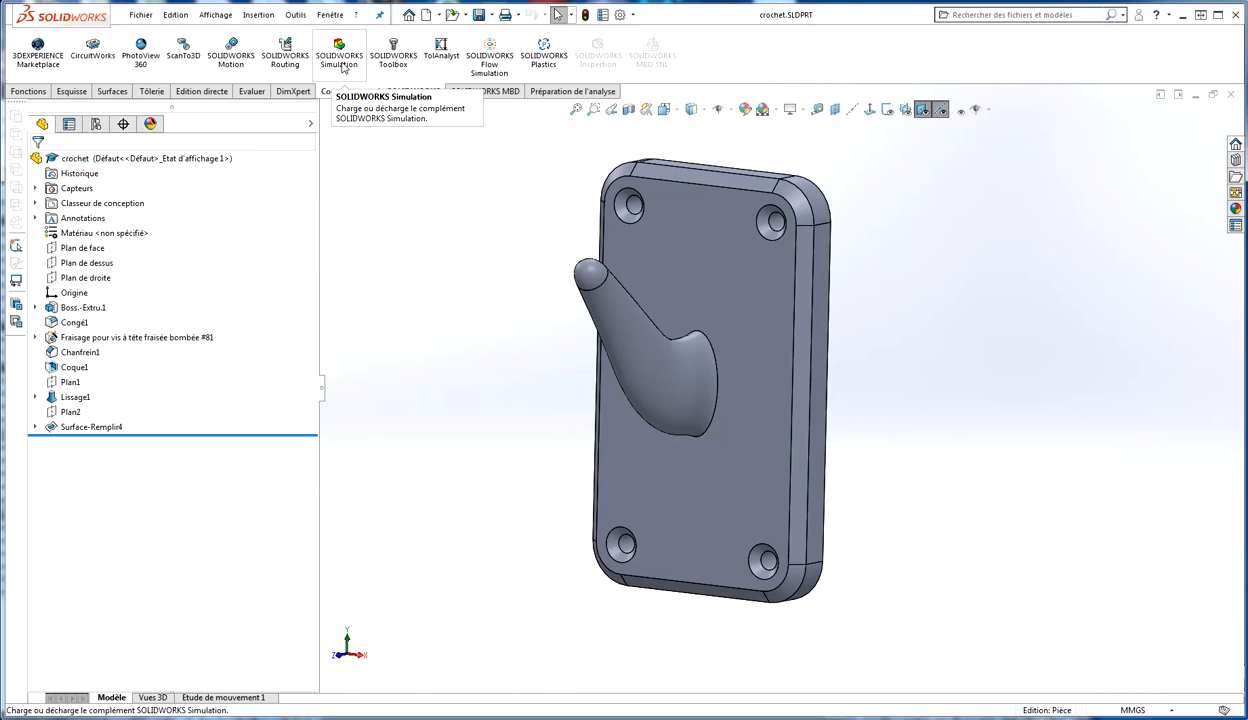
Start the SimulationXpress analysis assistant and restart the existing study, discarding its definition and results
{"action": "left_click", "coordinate": [251, 91]}
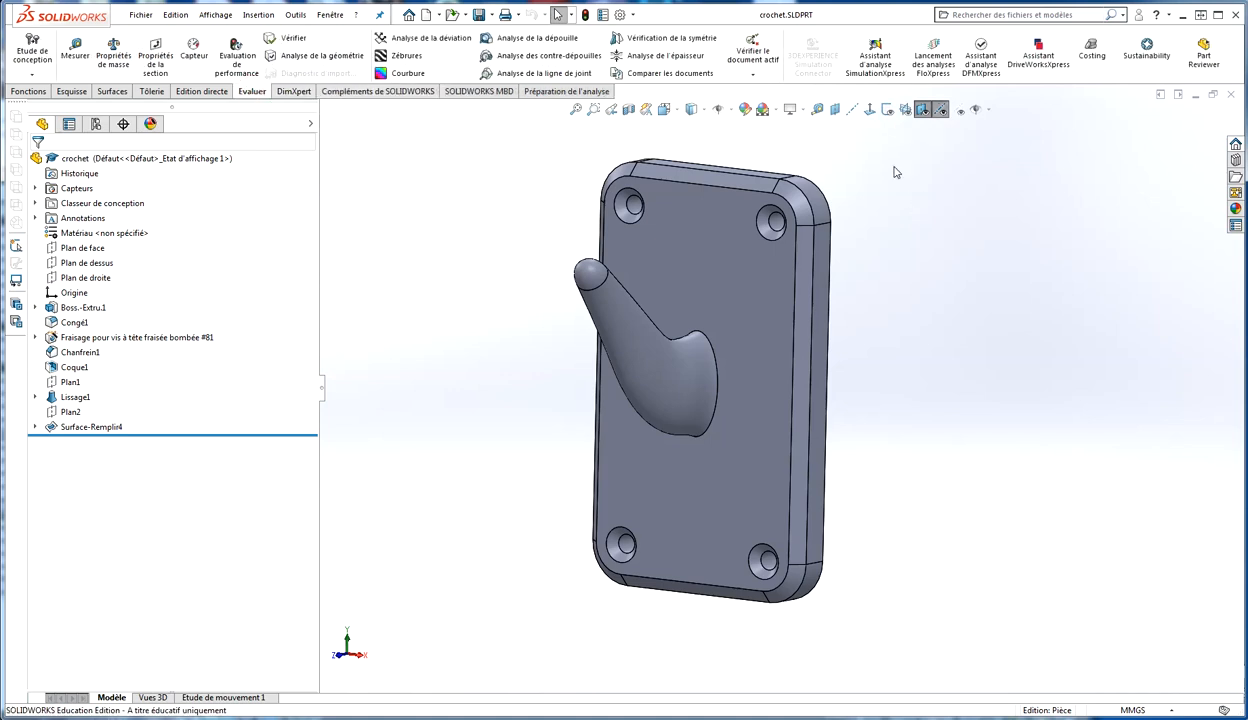
{"action": "left_click", "coordinate": [876, 80]}
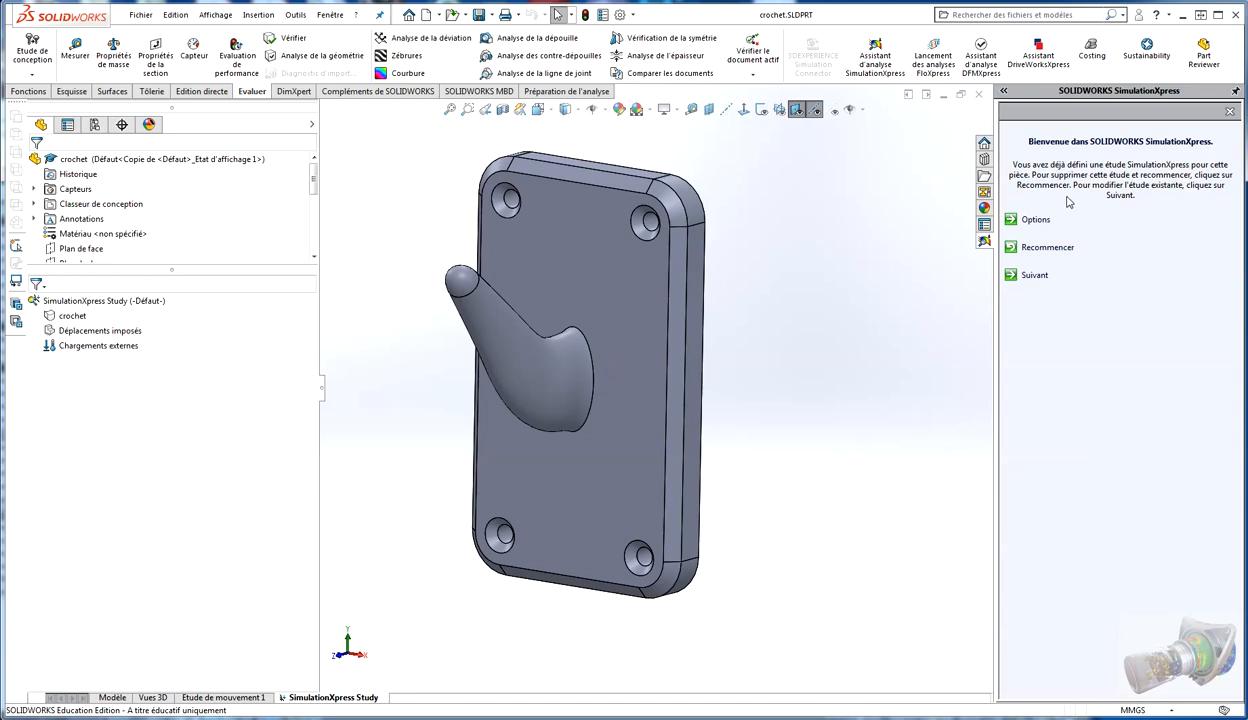
{"action": "left_click", "coordinate": [1012, 249]}
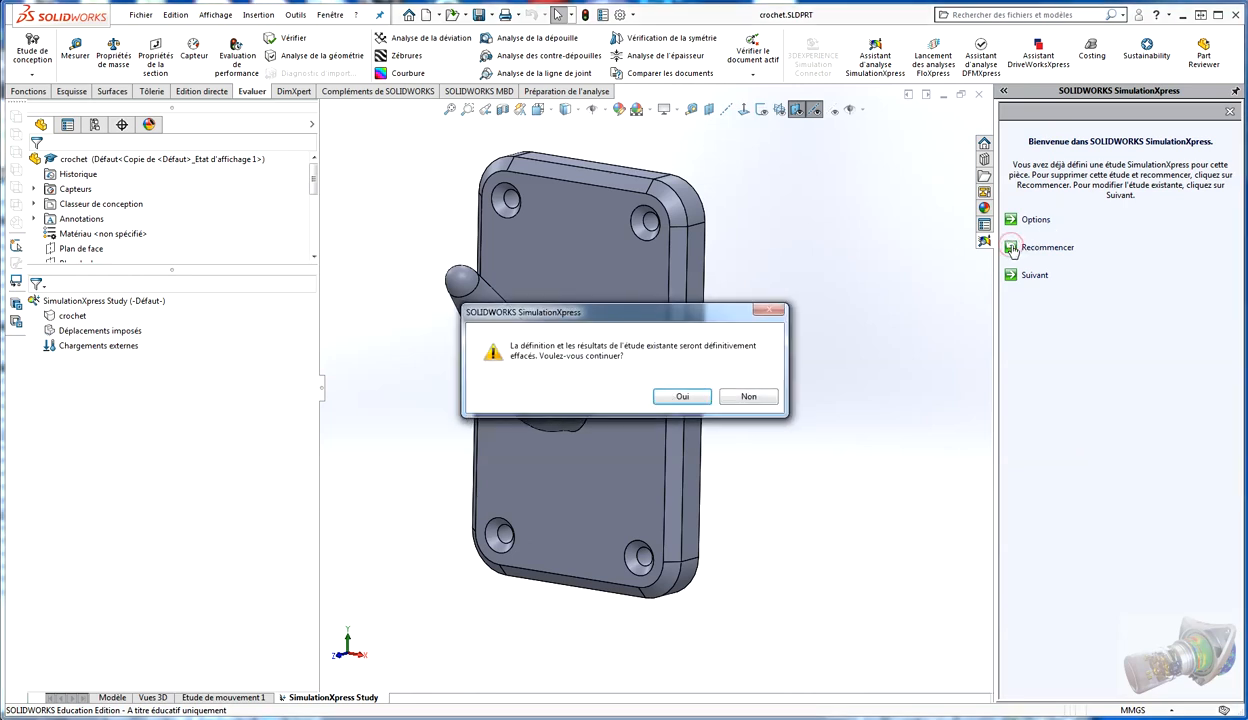
{"action": "left_click", "coordinate": [681, 397]}
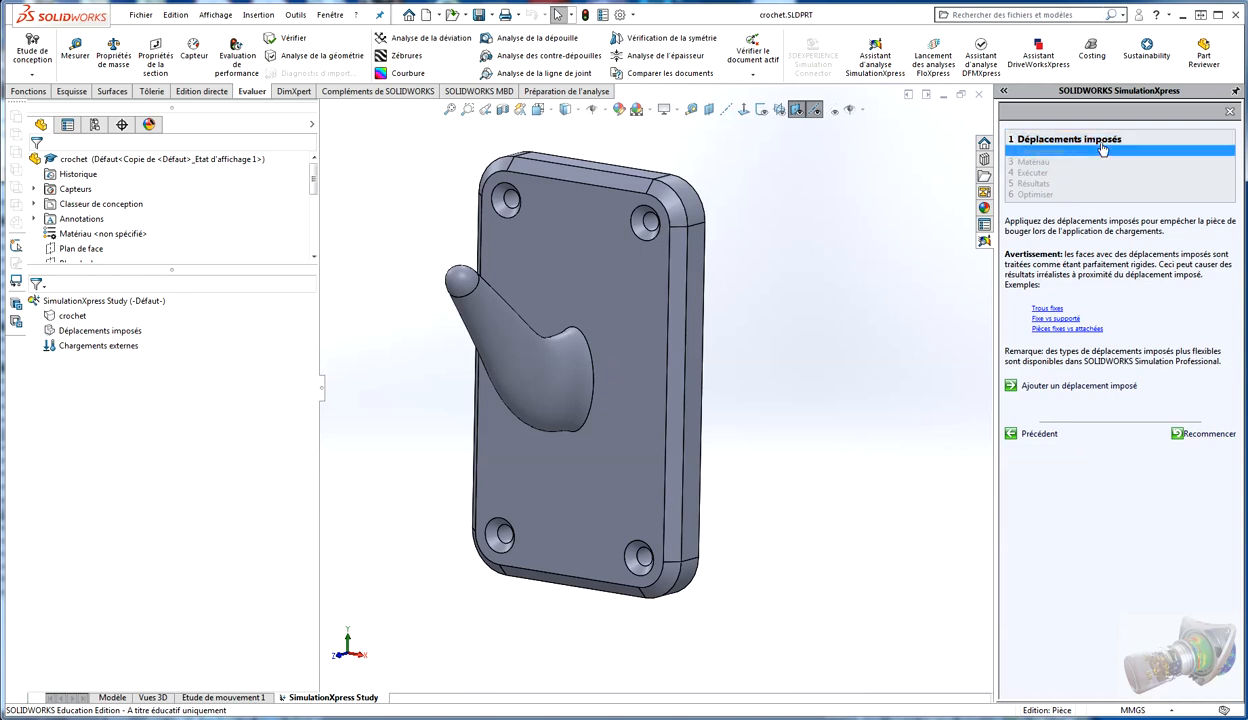
Add a fixed-geometry restraint and select the bore and countersink faces of the plate's two upper screw holes
{"action": "mouse_move", "coordinate": [1060, 316]}
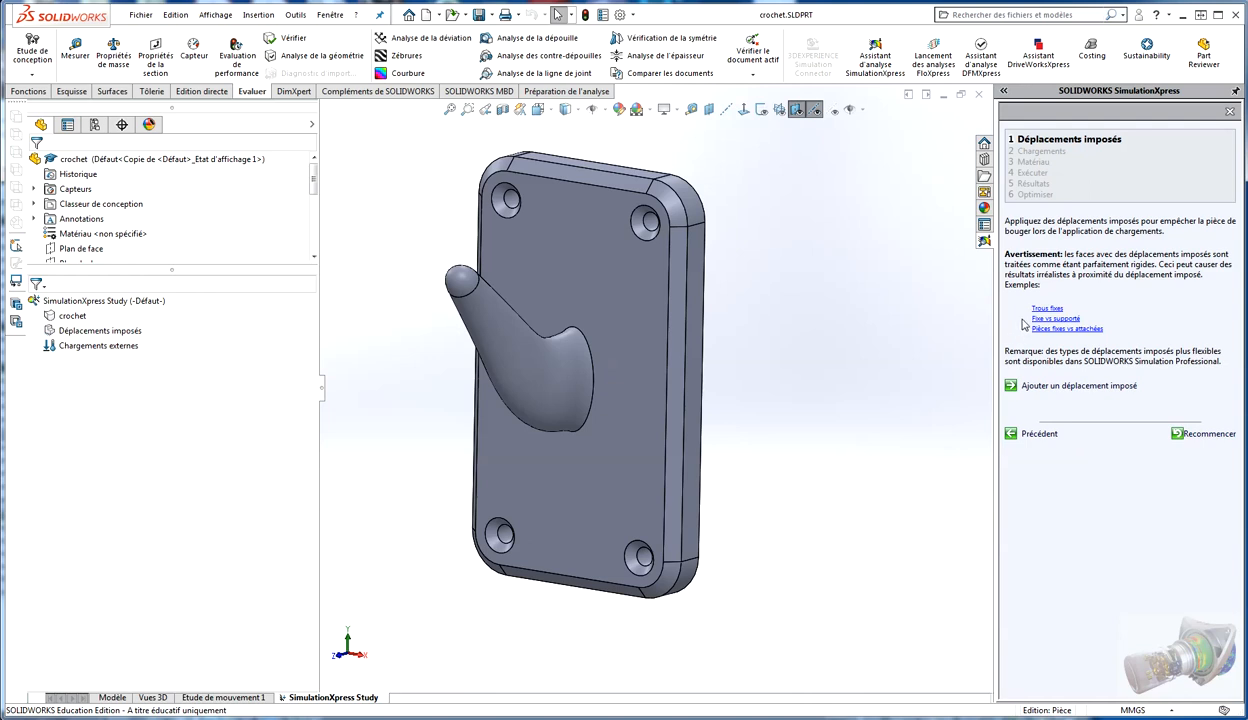
{"action": "left_click", "coordinate": [1010, 386]}
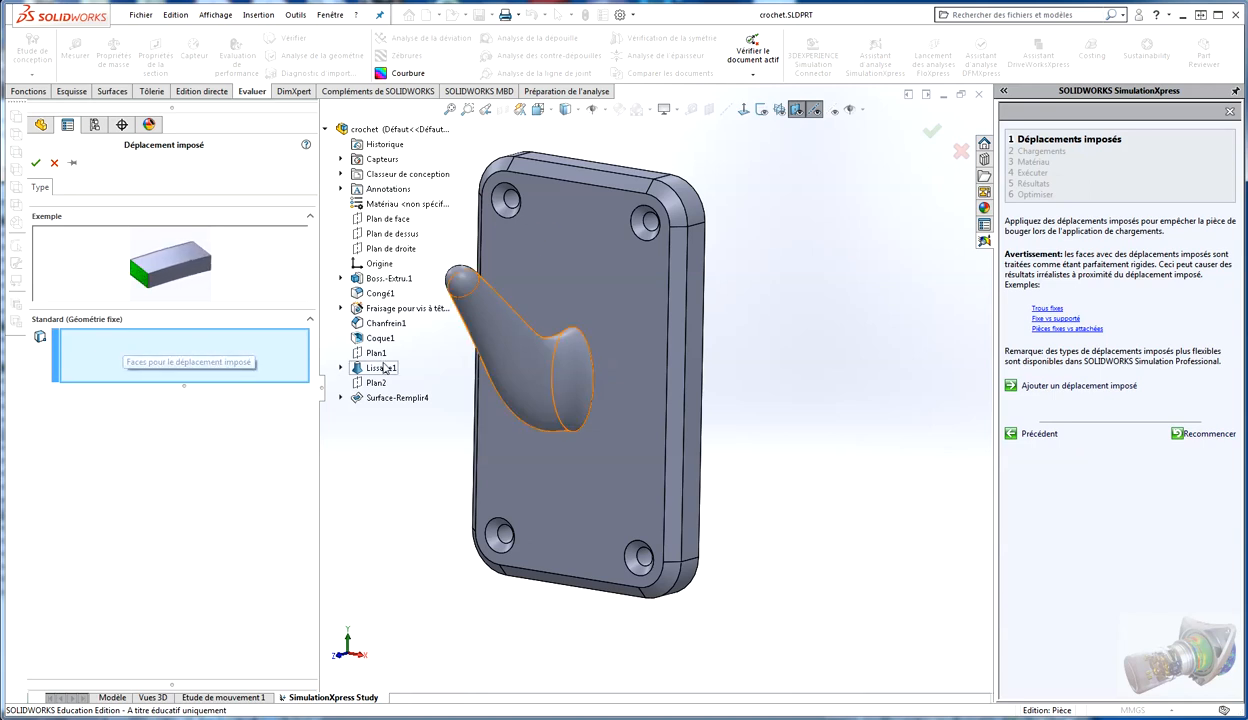
{"action": "scroll", "coordinate": [462, 290], "scroll_direction": "down", "scroll_amount": 2}
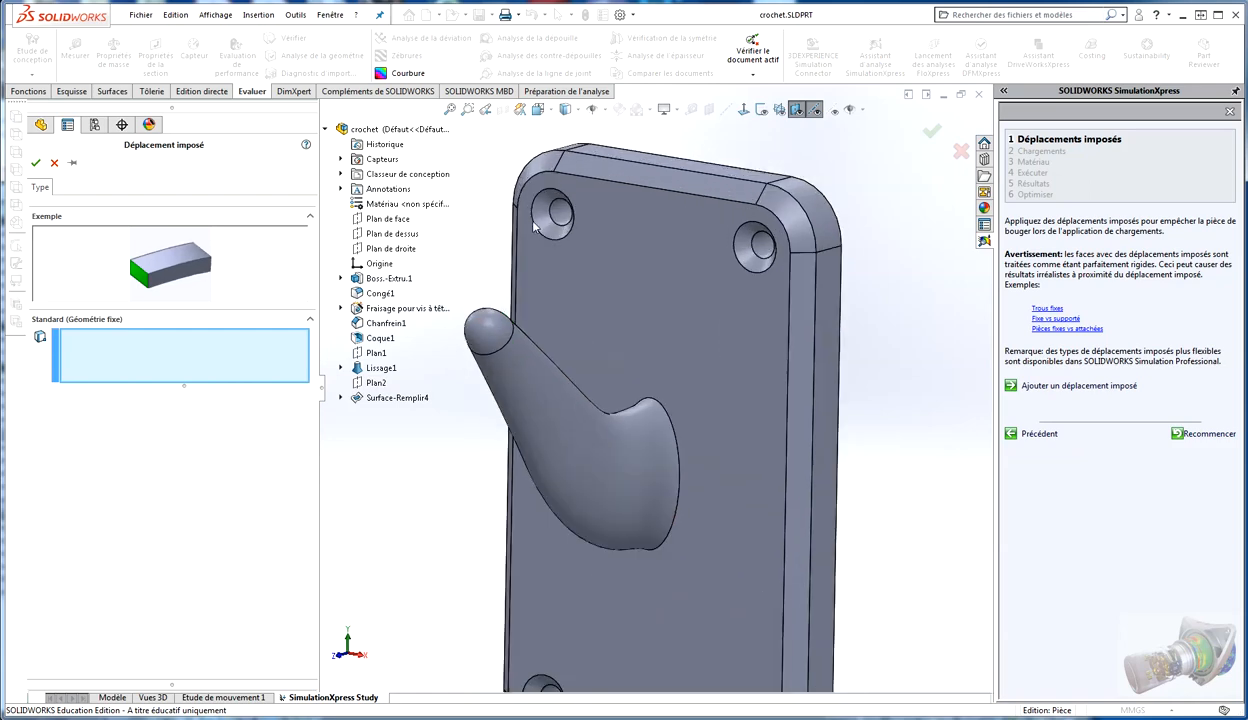
{"action": "left_click", "coordinate": [560, 217]}
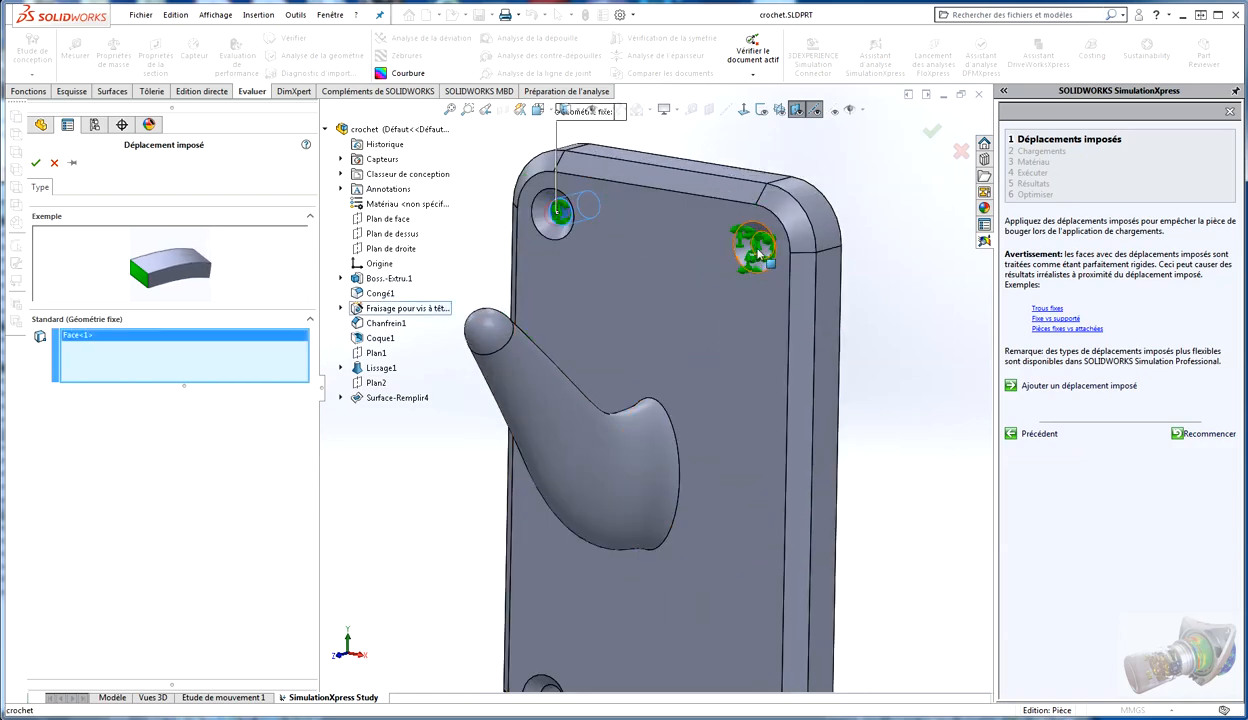
{"action": "left_click", "coordinate": [753, 252]}
{"action": "left_click", "coordinate": [753, 256]}
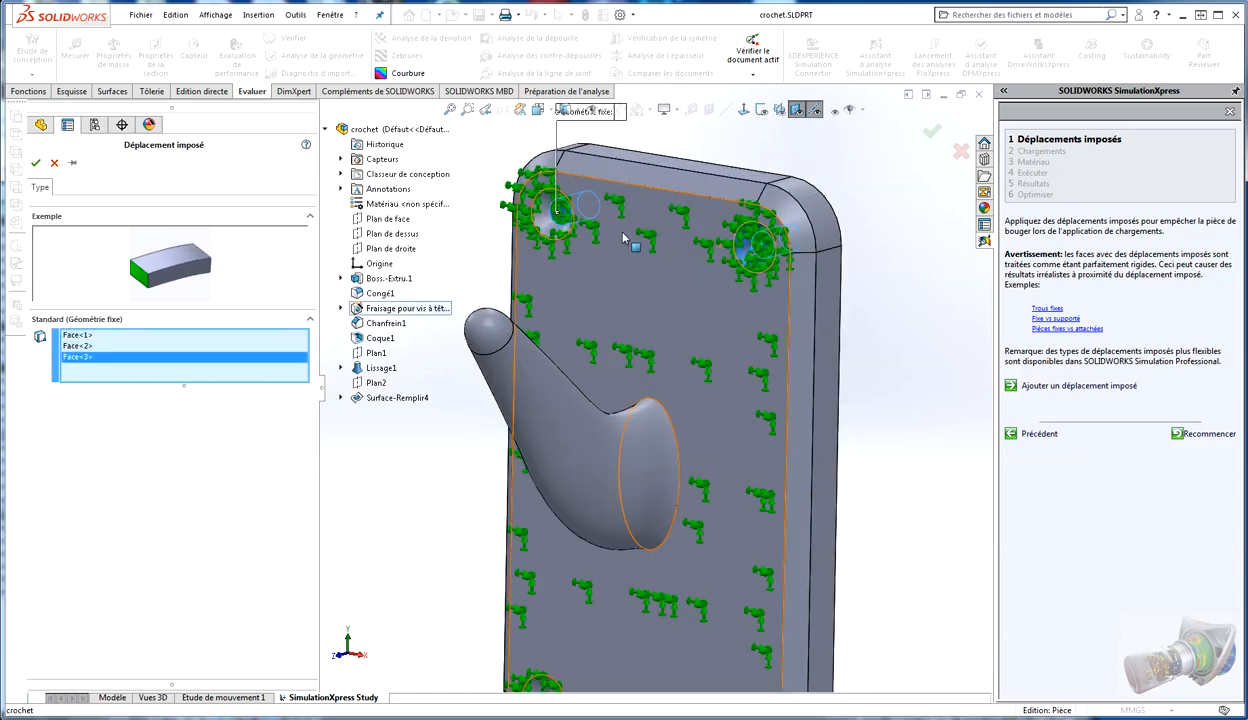
{"action": "left_click", "coordinate": [547, 220]}
Add the bore and countersink faces of the two lower screw holes to the fixed restraint and accept it
{"action": "scroll", "coordinate": [652, 388], "scroll_direction": "up", "scroll_amount": 3}
{"action": "scroll", "coordinate": [714, 588], "scroll_direction": "down", "scroll_amount": 3}
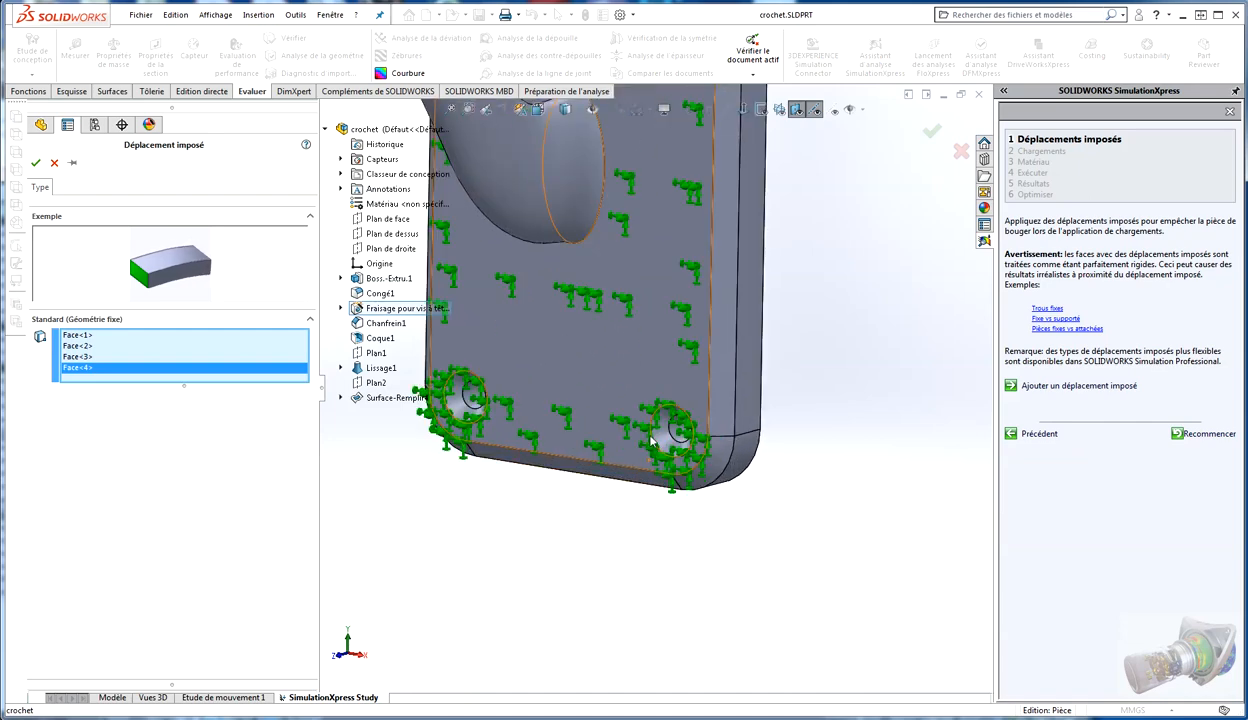
{"action": "left_click", "coordinate": [679, 432]}
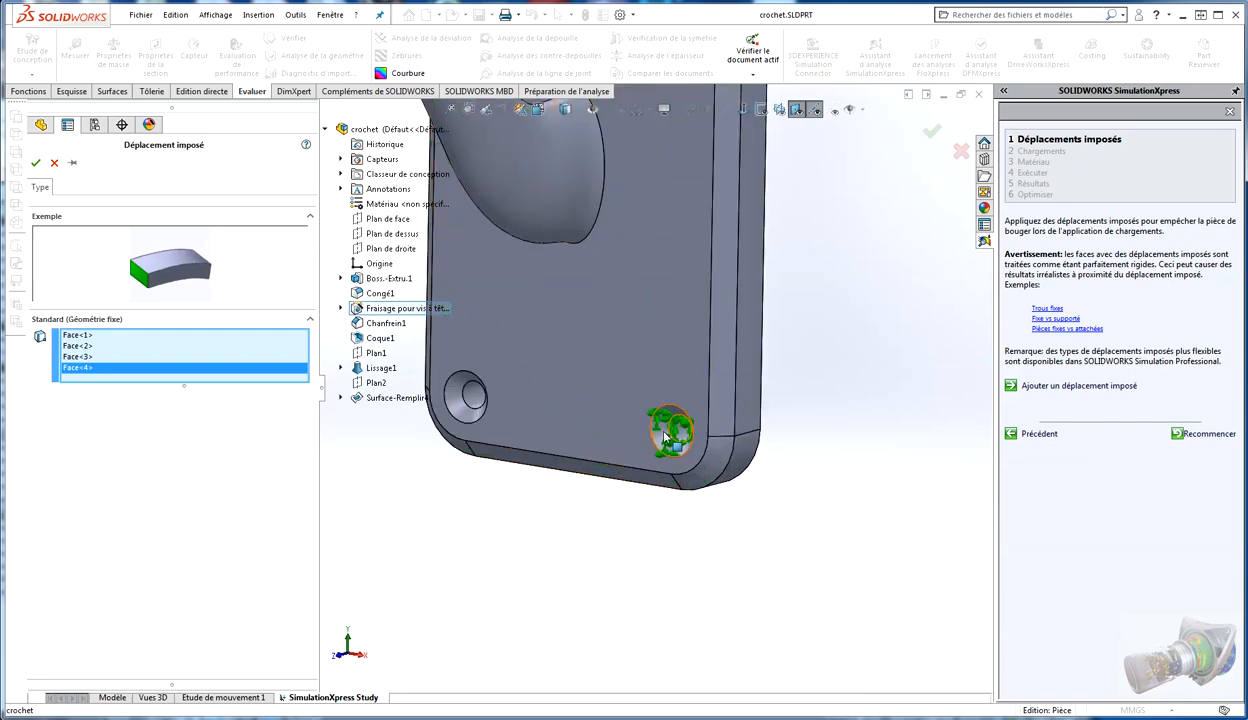
{"action": "left_click", "coordinate": [465, 396]}
{"action": "left_click", "coordinate": [470, 402]}
{"action": "left_click", "coordinate": [477, 413]}
{"action": "scroll", "coordinate": [477, 416], "scroll_direction": "up", "scroll_amount": 4}
{"action": "scroll", "coordinate": [638, 237], "scroll_direction": "down", "scroll_amount": 2}
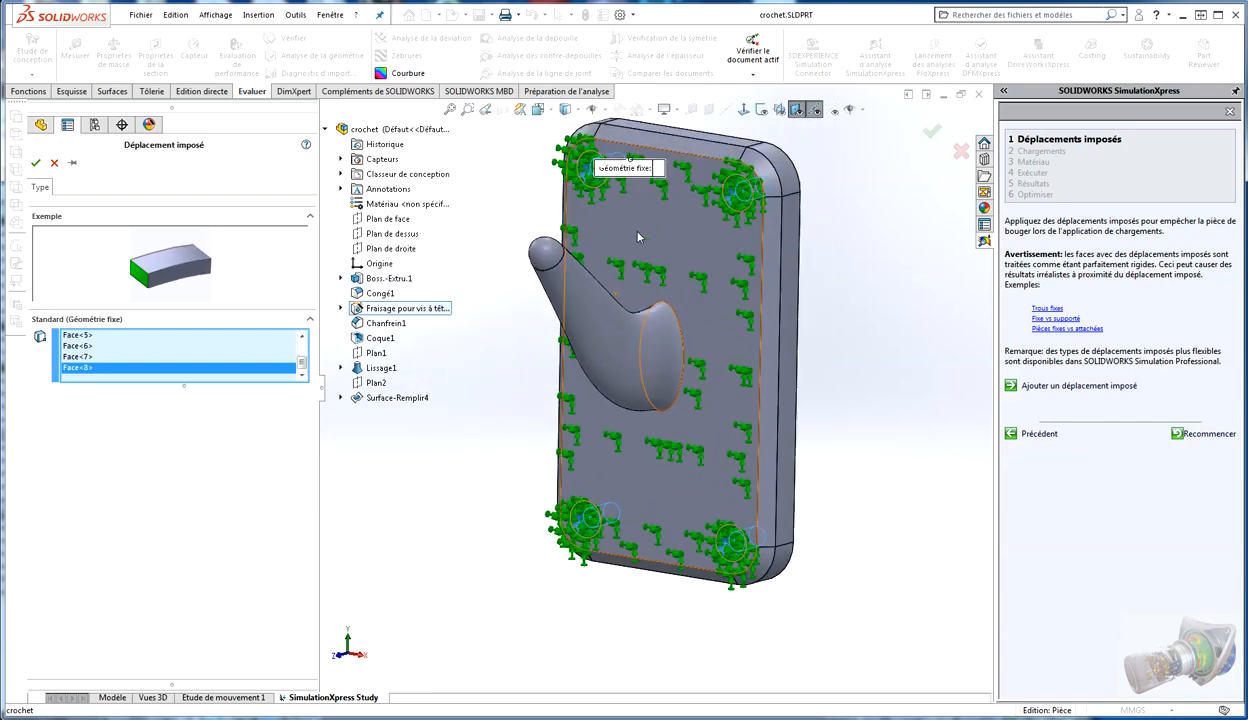
{"action": "scroll", "coordinate": [655, 245], "scroll_direction": "up", "scroll_amount": 1}
{"action": "scroll", "coordinate": [655, 245], "scroll_direction": "down", "scroll_amount": 1}
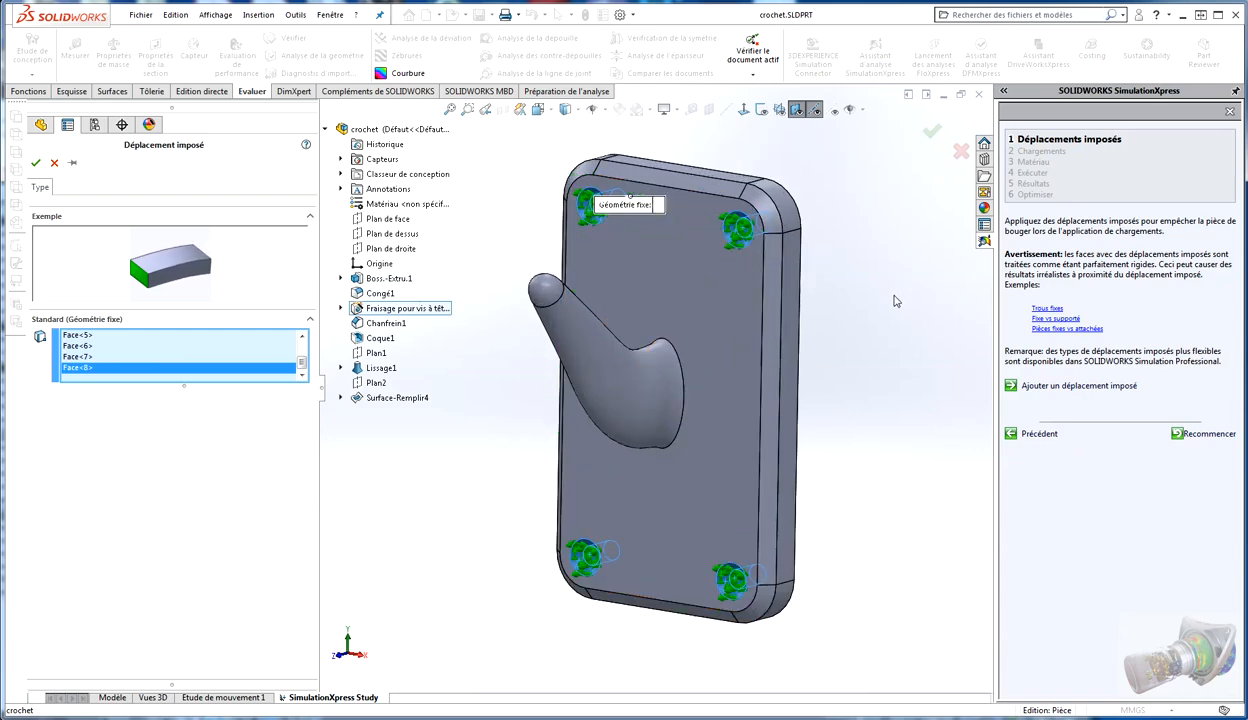
{"action": "left_click", "coordinate": [931, 136]}
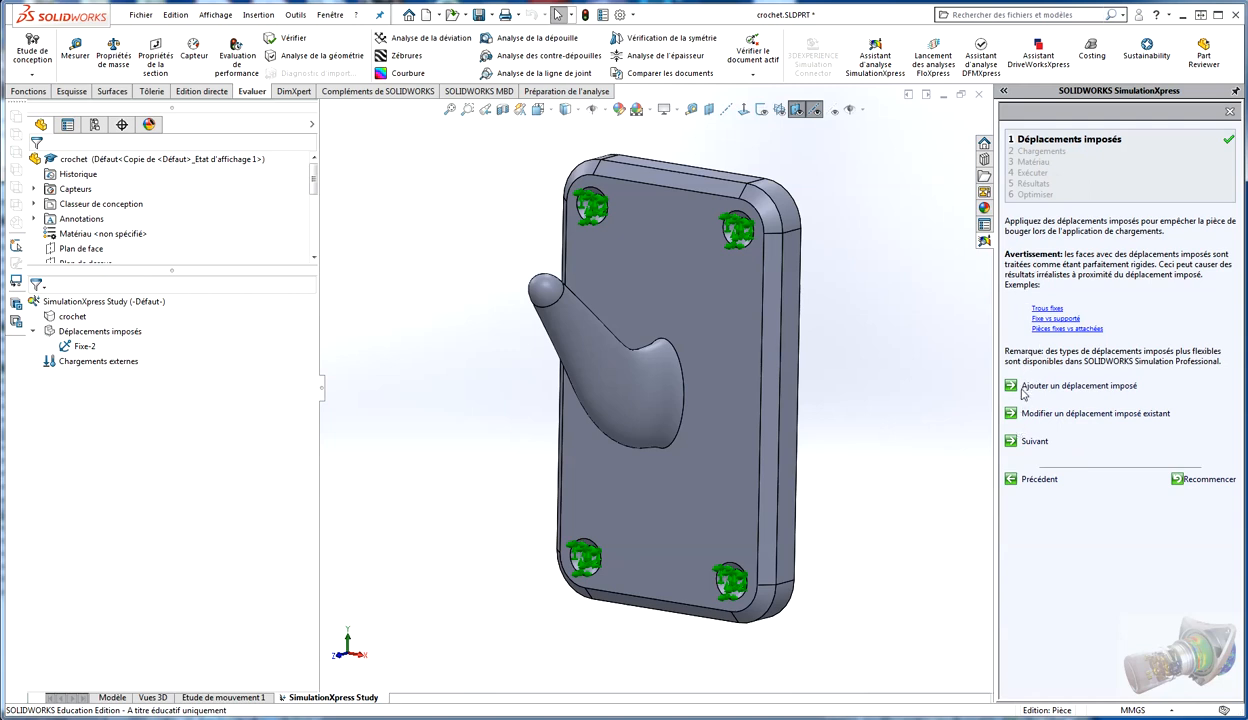
Proceed to the loads stage and add a force on the rounded face at the hook's tip
{"action": "left_click", "coordinate": [1011, 442]}
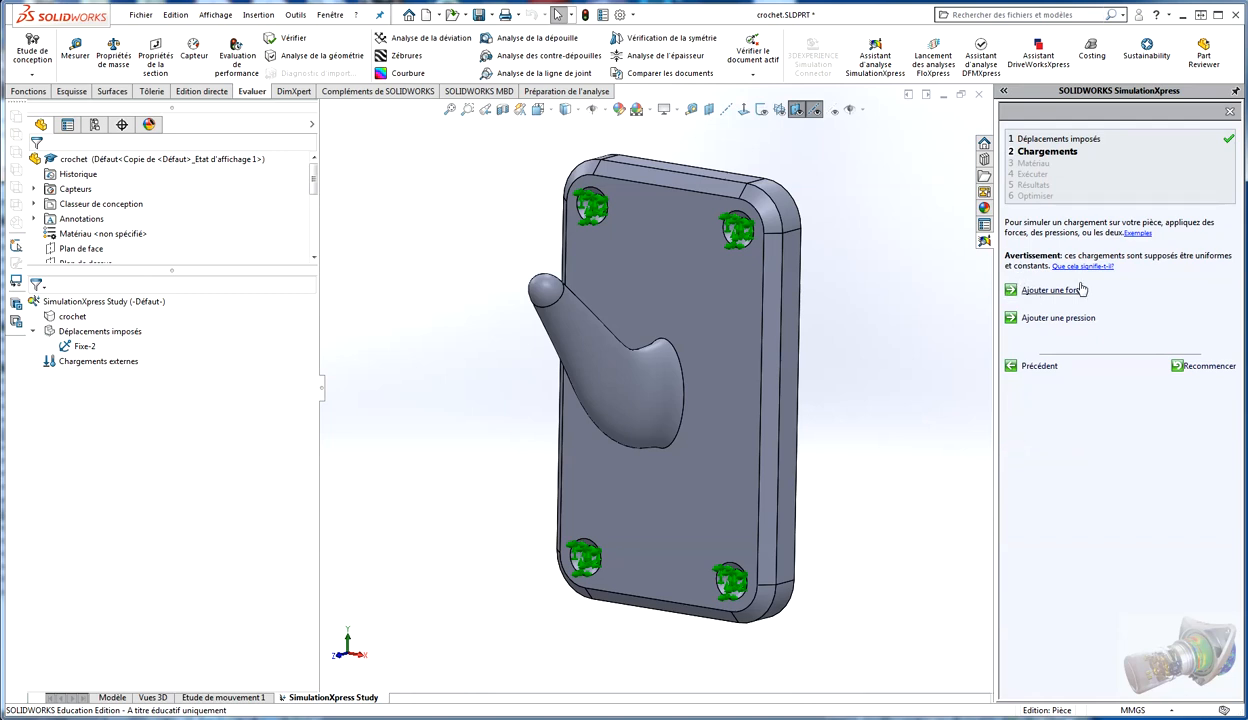
{"action": "left_click", "coordinate": [1011, 292]}
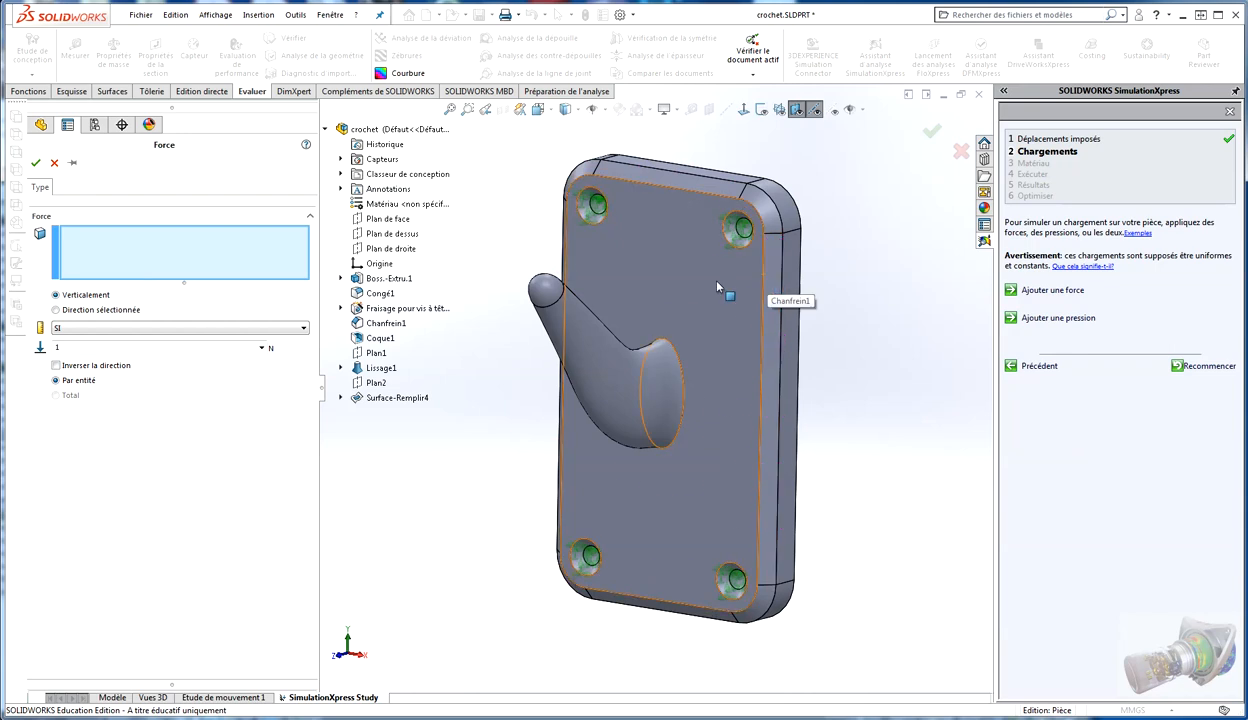
{"action": "left_click", "coordinate": [542, 292]}
{"action": "scroll", "coordinate": [545, 295], "scroll_direction": "down", "scroll_amount": 6}
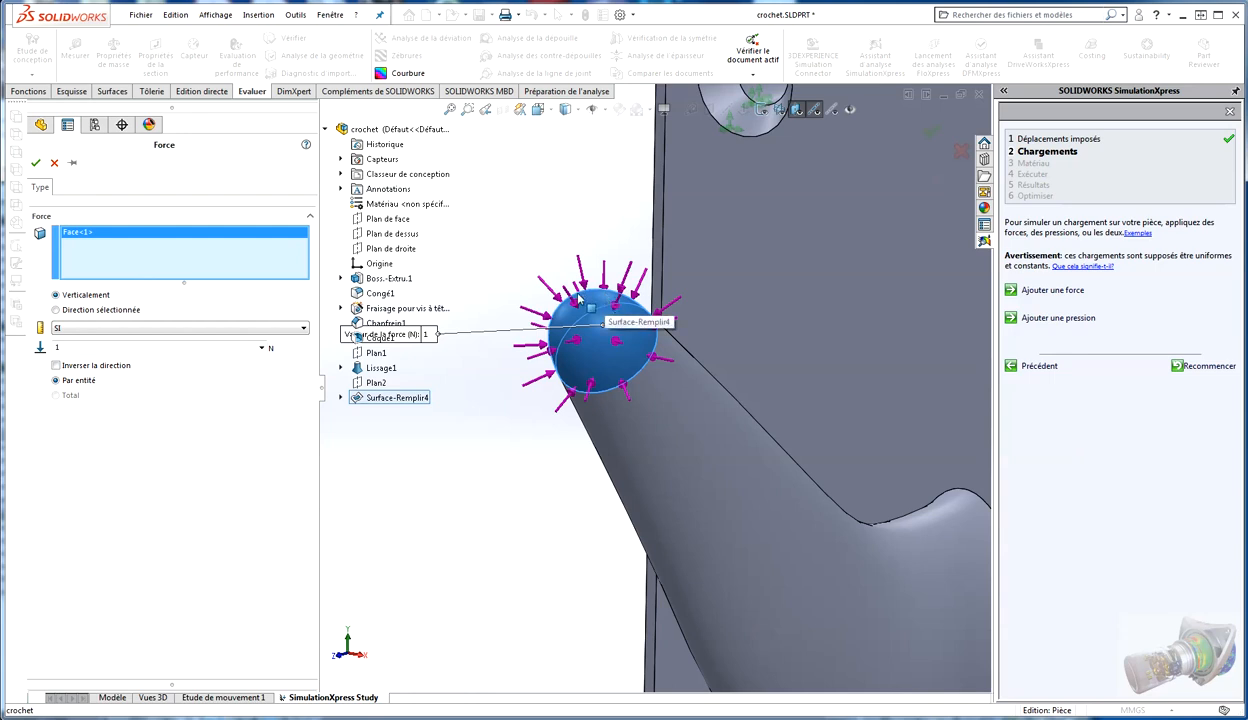
Direct the tip force normal to Plan de dessus and reverse its direction so it acts downward
{"action": "left_click", "coordinate": [56, 311]}
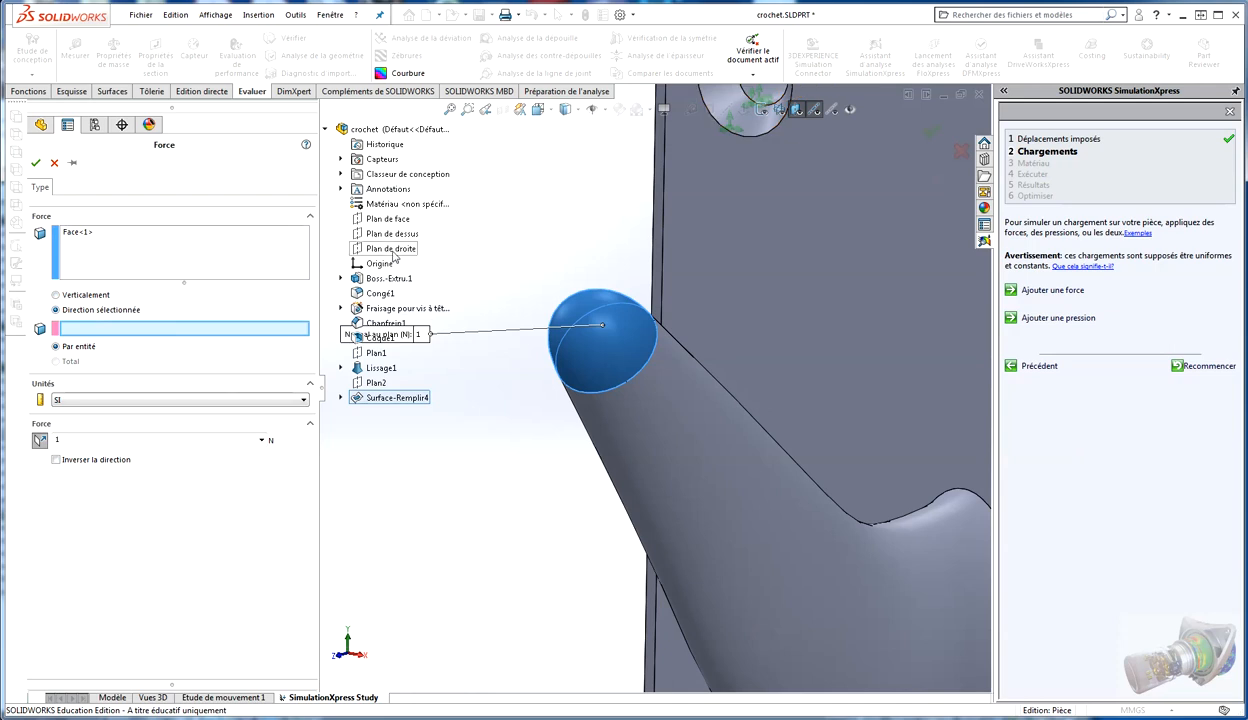
{"action": "key", "text": "f"}
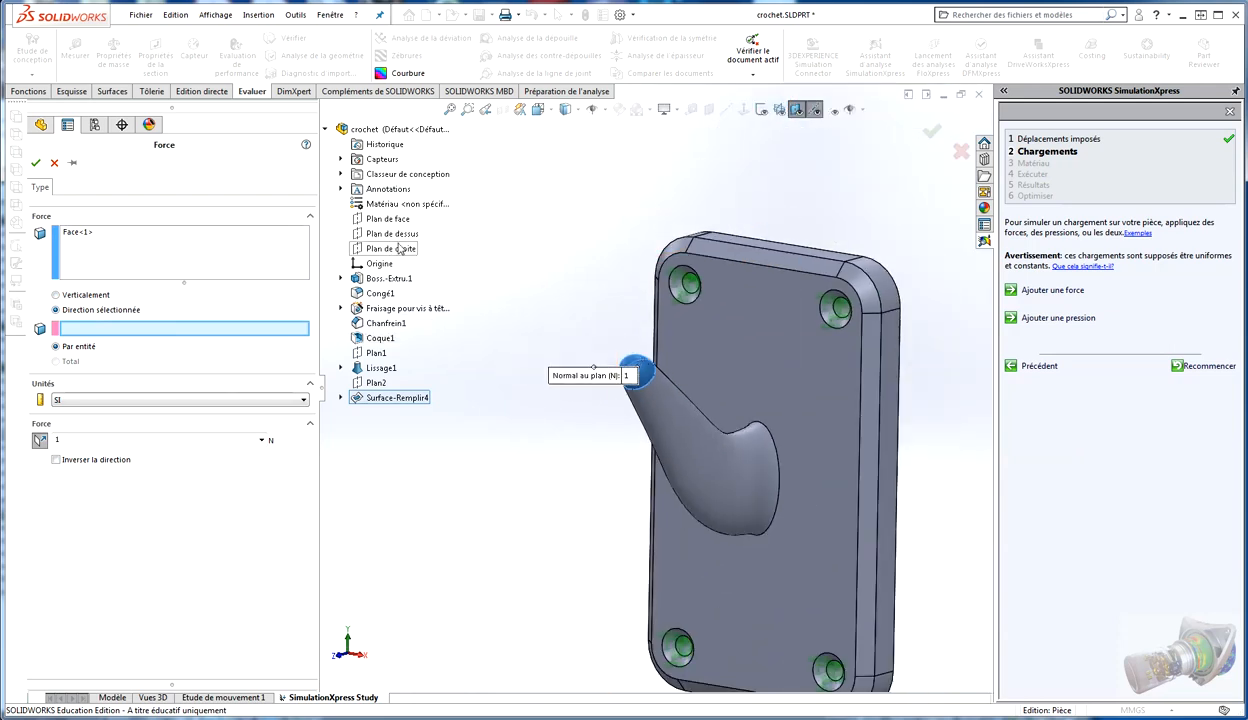
{"action": "left_click", "coordinate": [398, 234]}
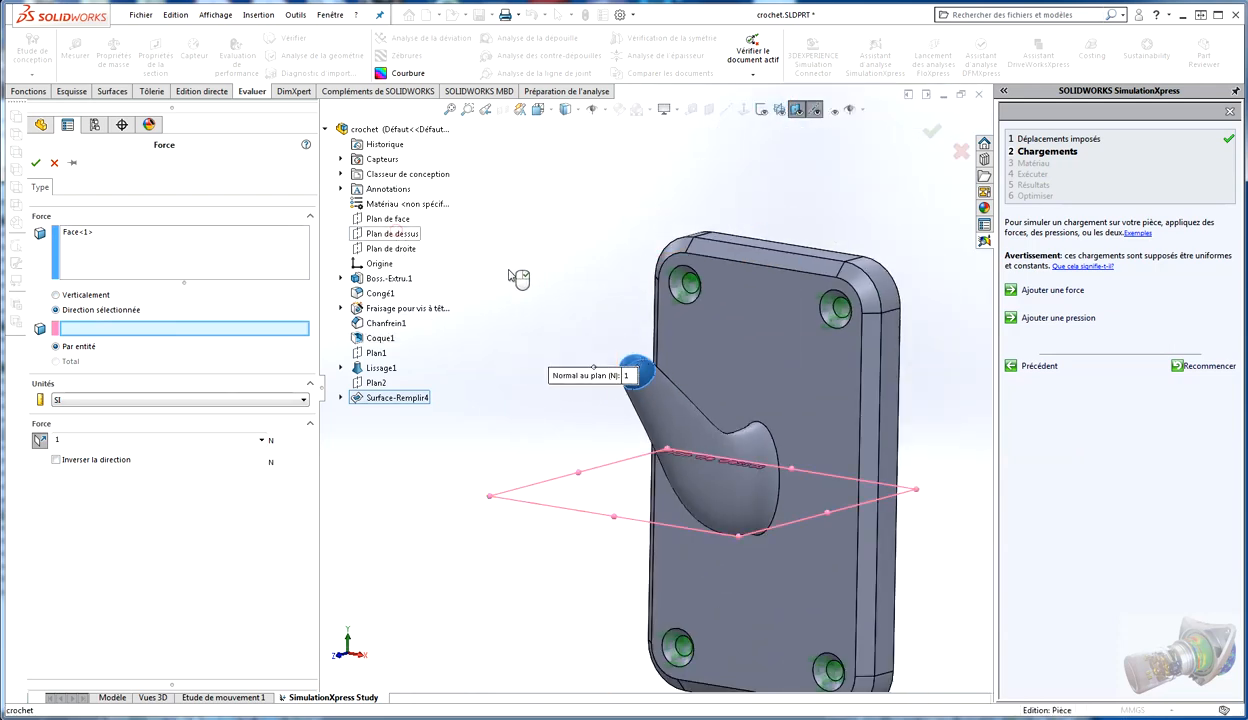
{"action": "scroll", "coordinate": [576, 381], "scroll_direction": "down", "scroll_amount": 5}
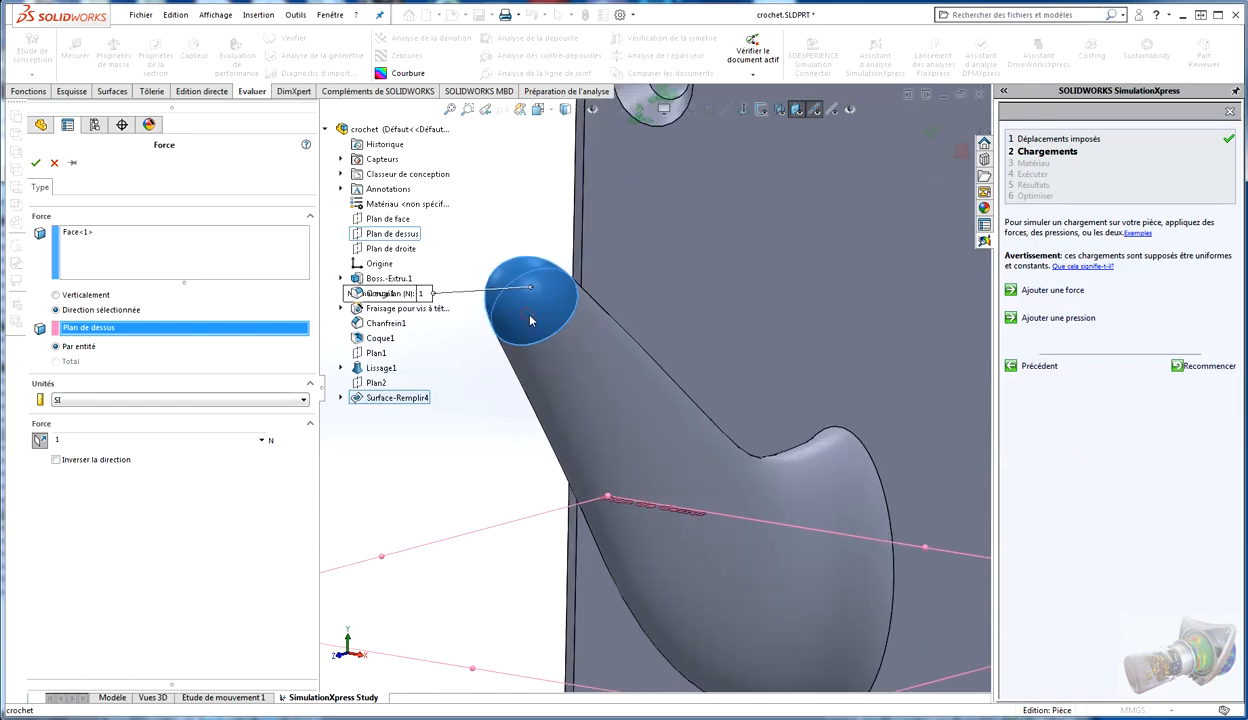
{"action": "scroll", "coordinate": [531, 320], "scroll_direction": "down", "scroll_amount": 2}
{"action": "left_click", "coordinate": [228, 265]}
{"action": "scroll", "coordinate": [575, 338], "scroll_direction": "up", "scroll_amount": 3}
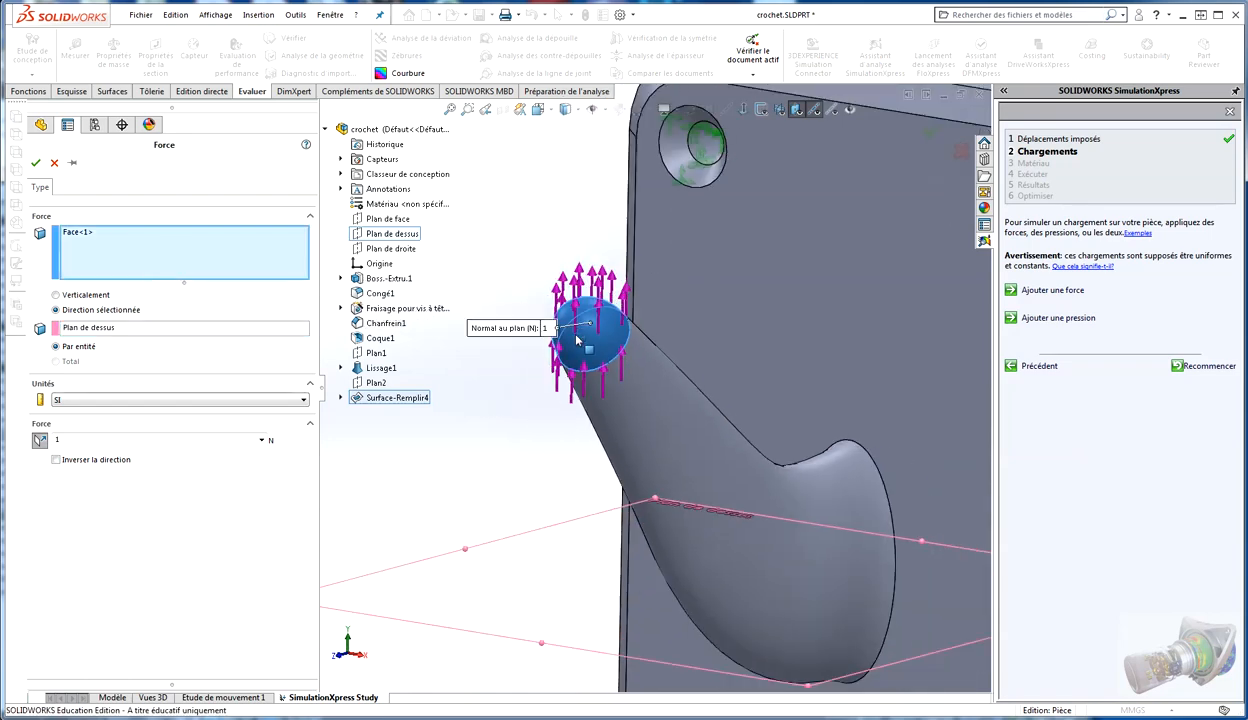
{"action": "scroll", "coordinate": [635, 405], "scroll_direction": "down", "scroll_amount": 1}
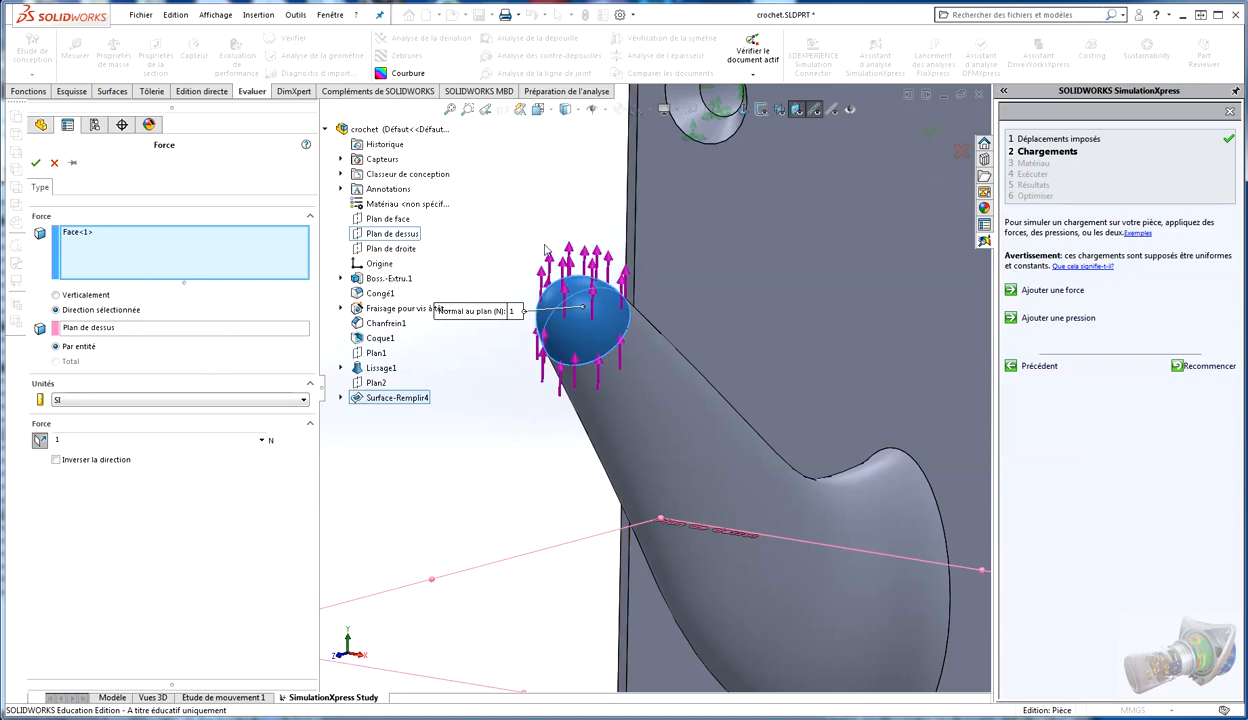
{"action": "scroll", "coordinate": [548, 256], "scroll_direction": "up", "scroll_amount": 2}
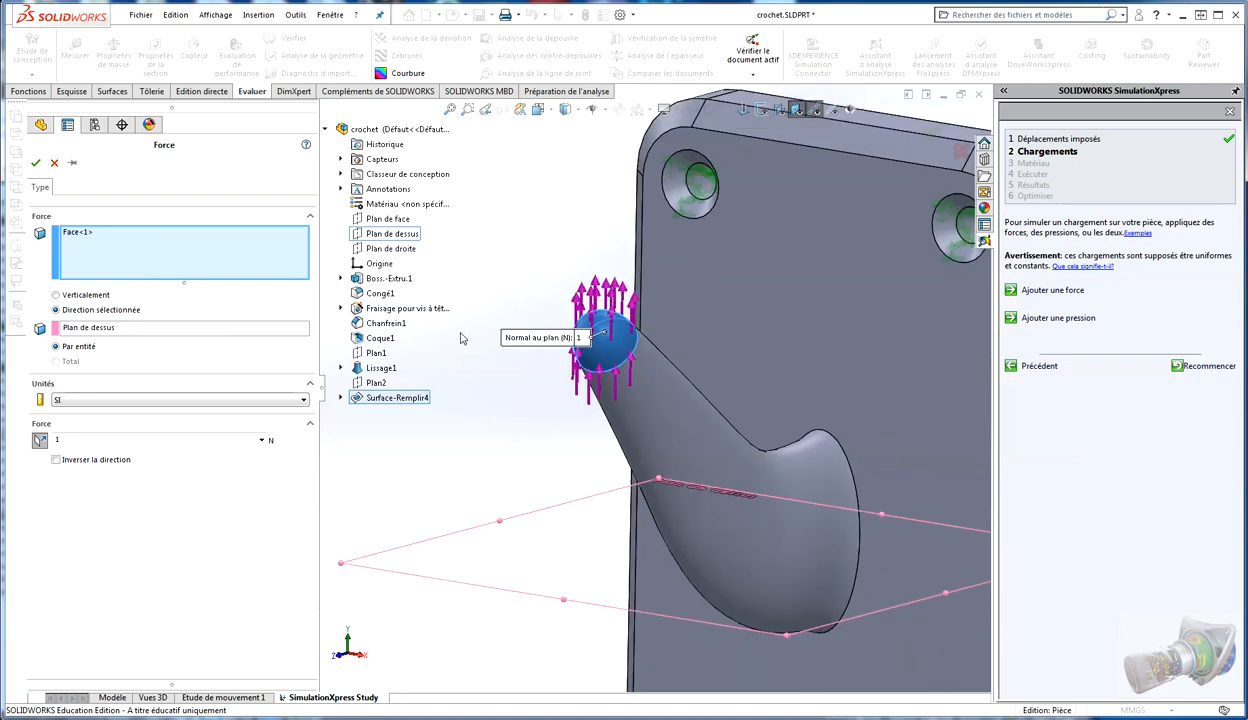
{"action": "left_click", "coordinate": [56, 460]}
{"action": "scroll", "coordinate": [710, 393], "scroll_direction": "up", "scroll_amount": 2}
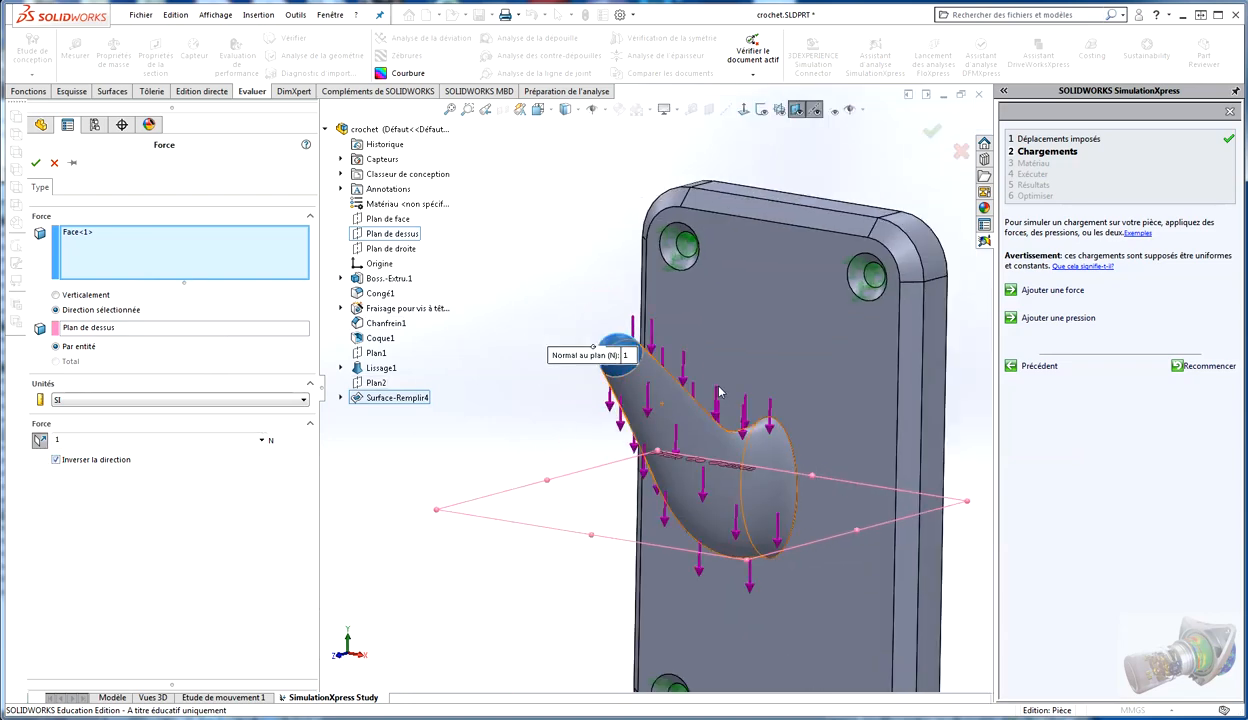
{"action": "middle_click_drag", "start_coordinate": [728, 378], "coordinate": [490, 288]}
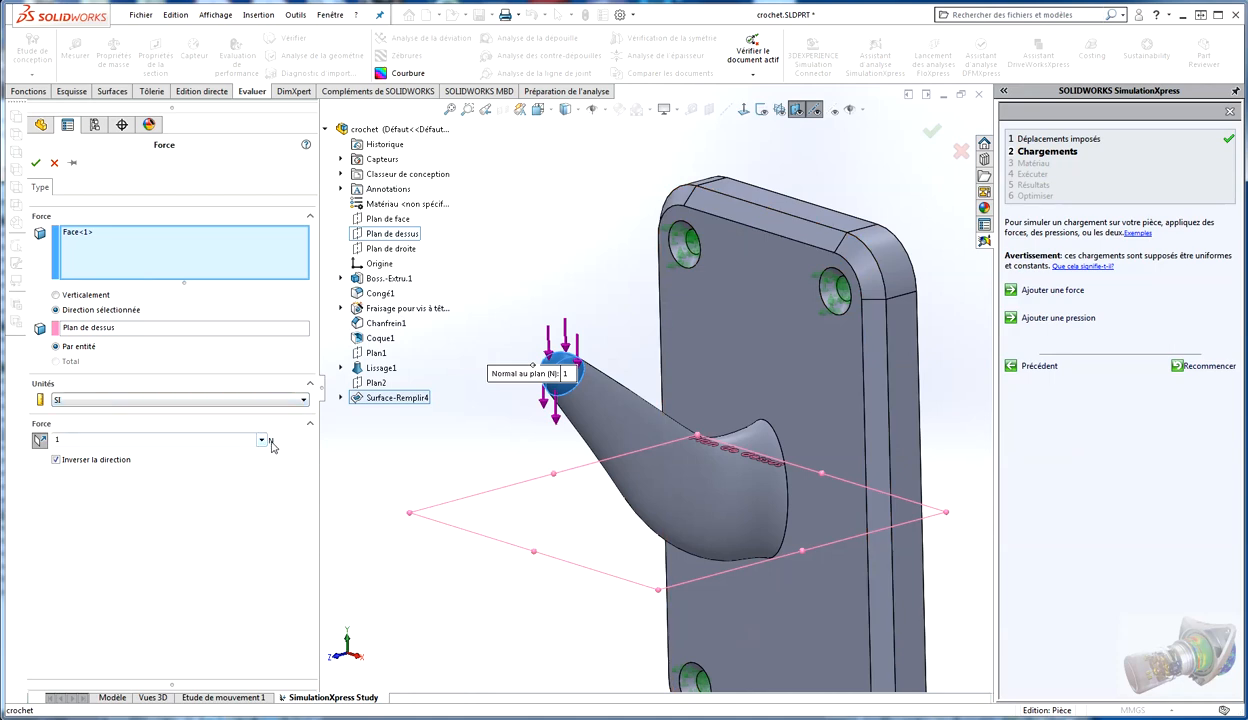
Set the force to 150 lbf in English (IPS) units, accept it and advance to the material stage
{"action": "left_click", "coordinate": [87, 399]}
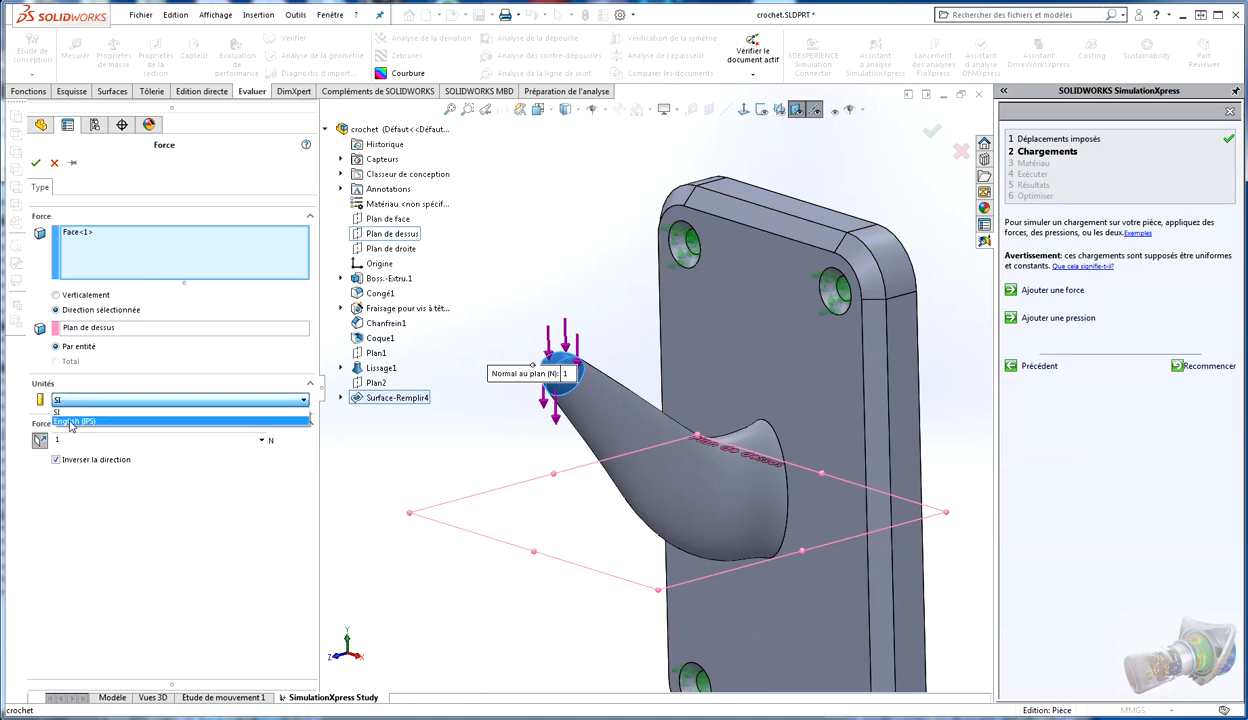
{"action": "left_click", "coordinate": [72, 421]}
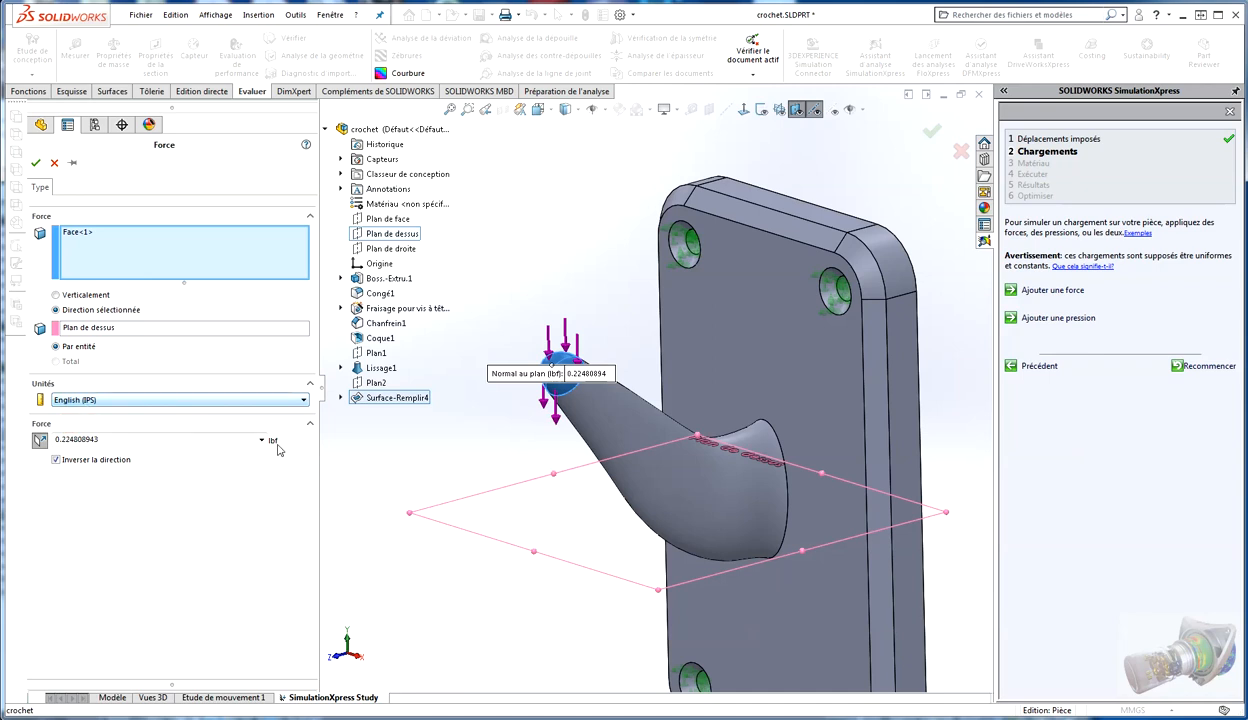
{"action": "double_click", "coordinate": [110, 441]}
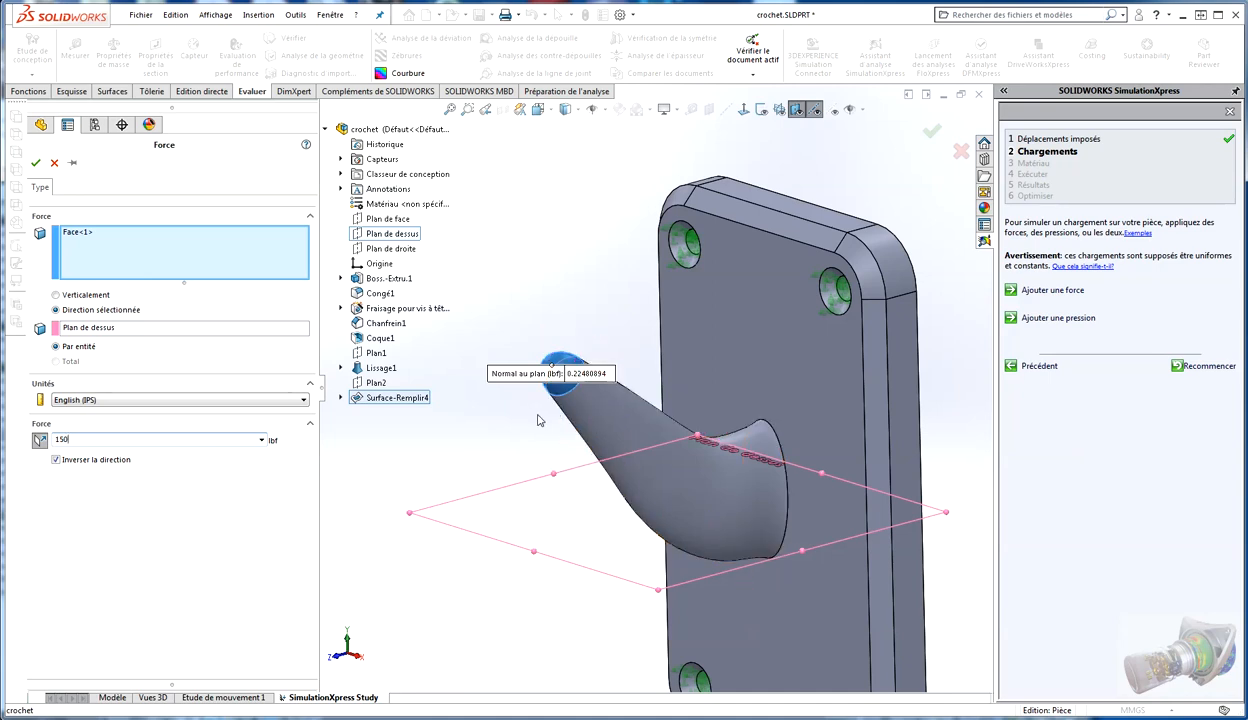
{"action": "left_click", "coordinate": [35, 162]}
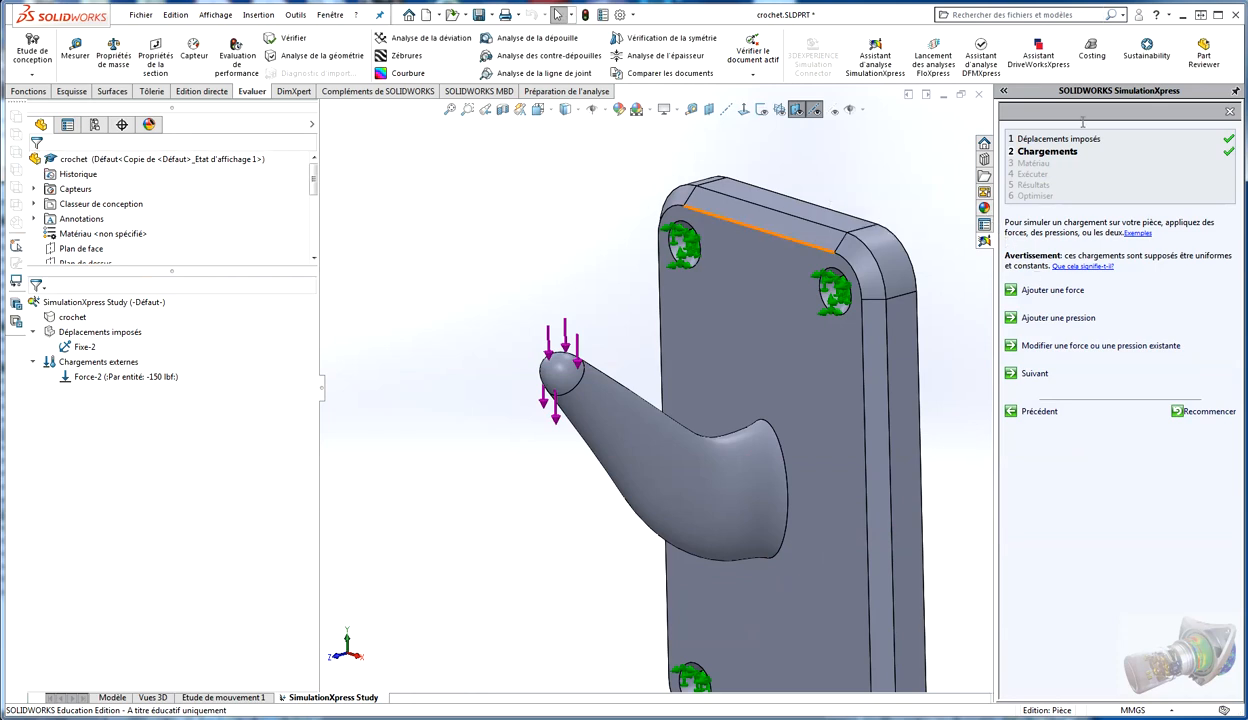
{"action": "left_click", "coordinate": [1012, 374]}
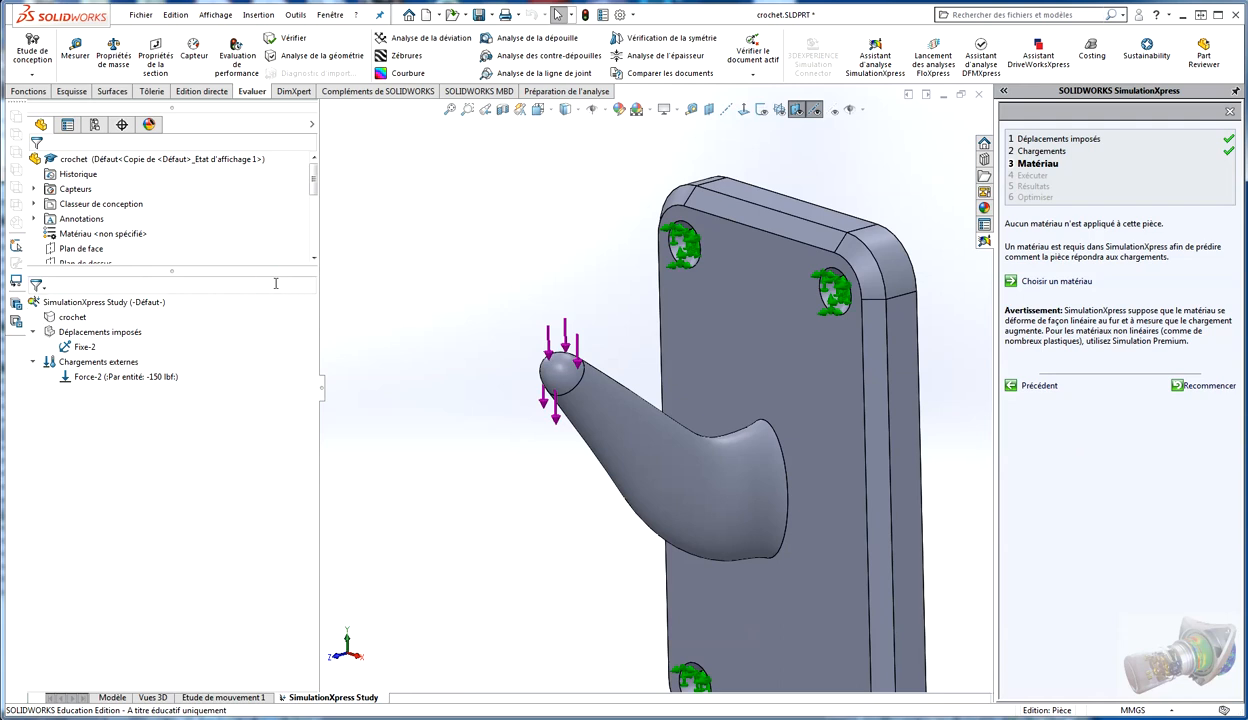
Apply the aluminium alloy 201.0-T6 Moulage isolé (SS) from the solidworks materials library to the hook and close the material dialog
{"action": "left_click_drag", "start_coordinate": [275, 276], "coordinate": [272, 348]}
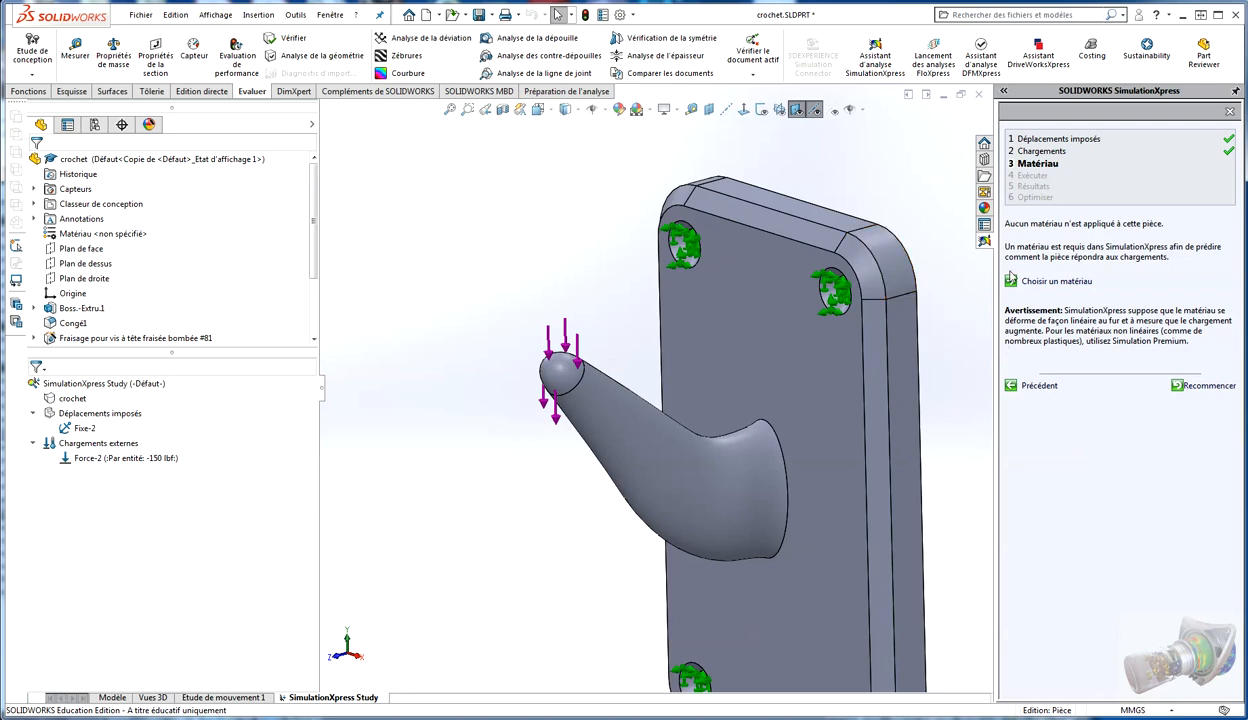
{"action": "left_click", "coordinate": [1012, 281]}
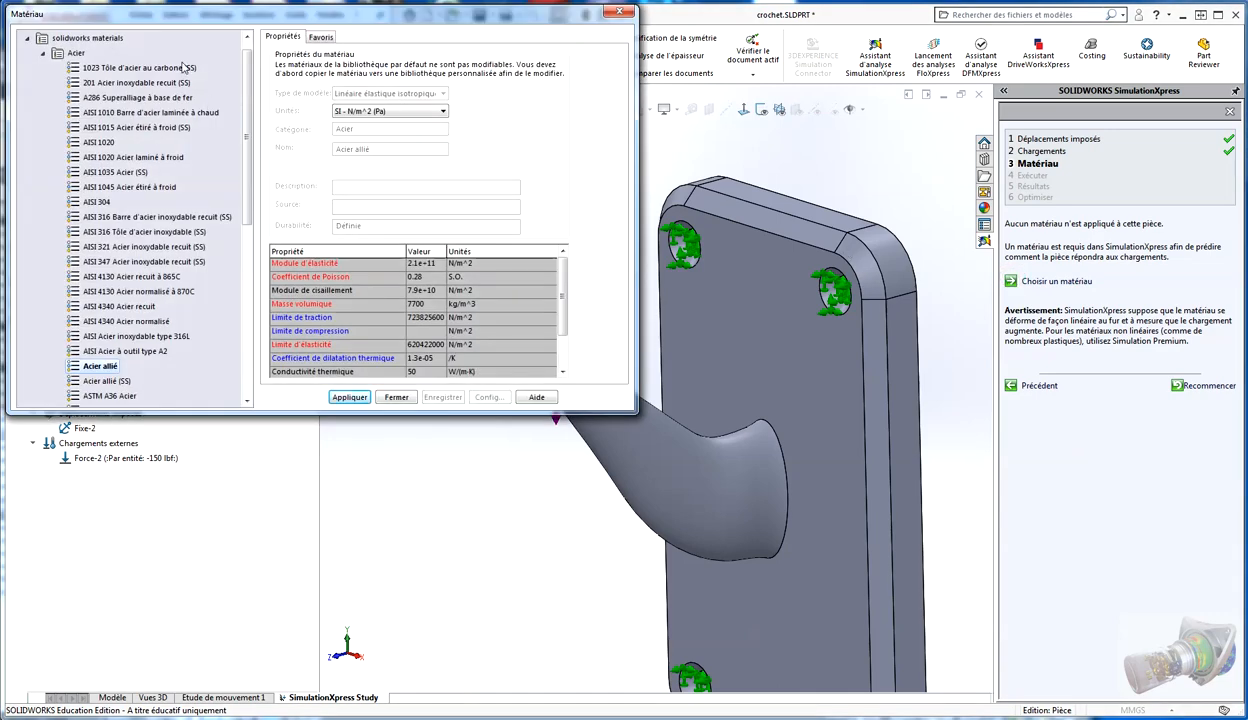
{"action": "left_click_drag", "start_coordinate": [176, 16], "coordinate": [178, 36]}
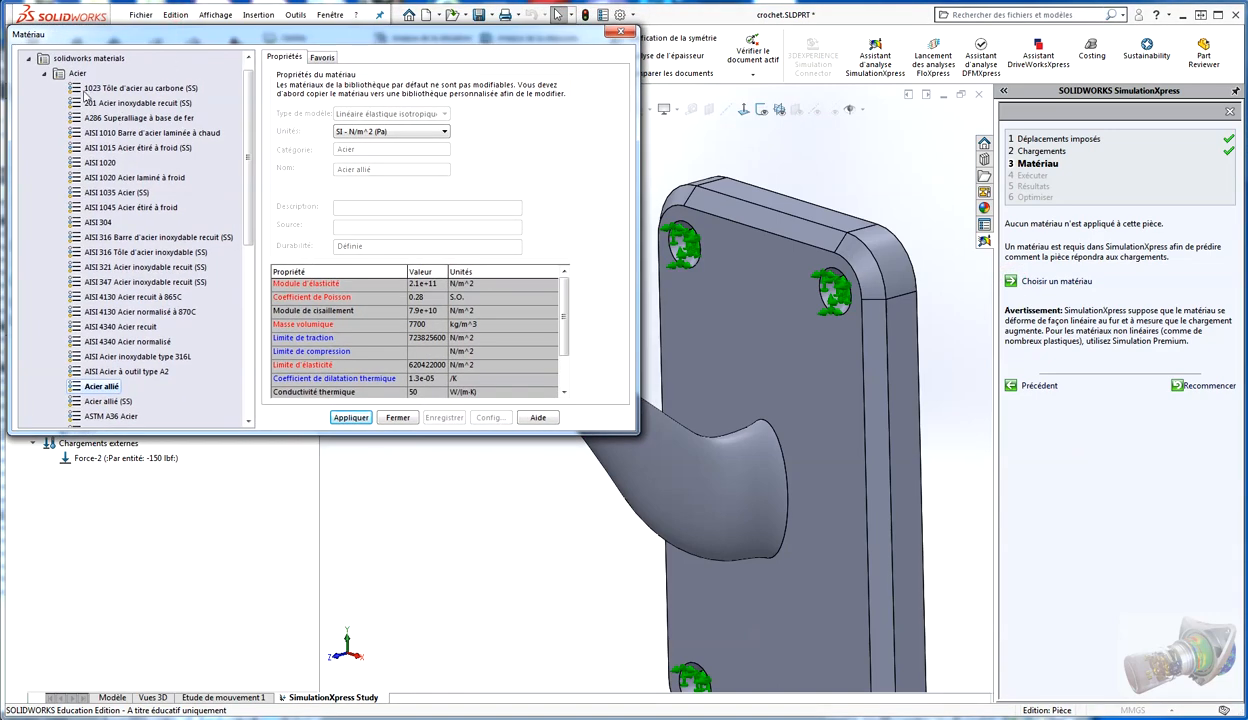
{"action": "left_click", "coordinate": [45, 75]}
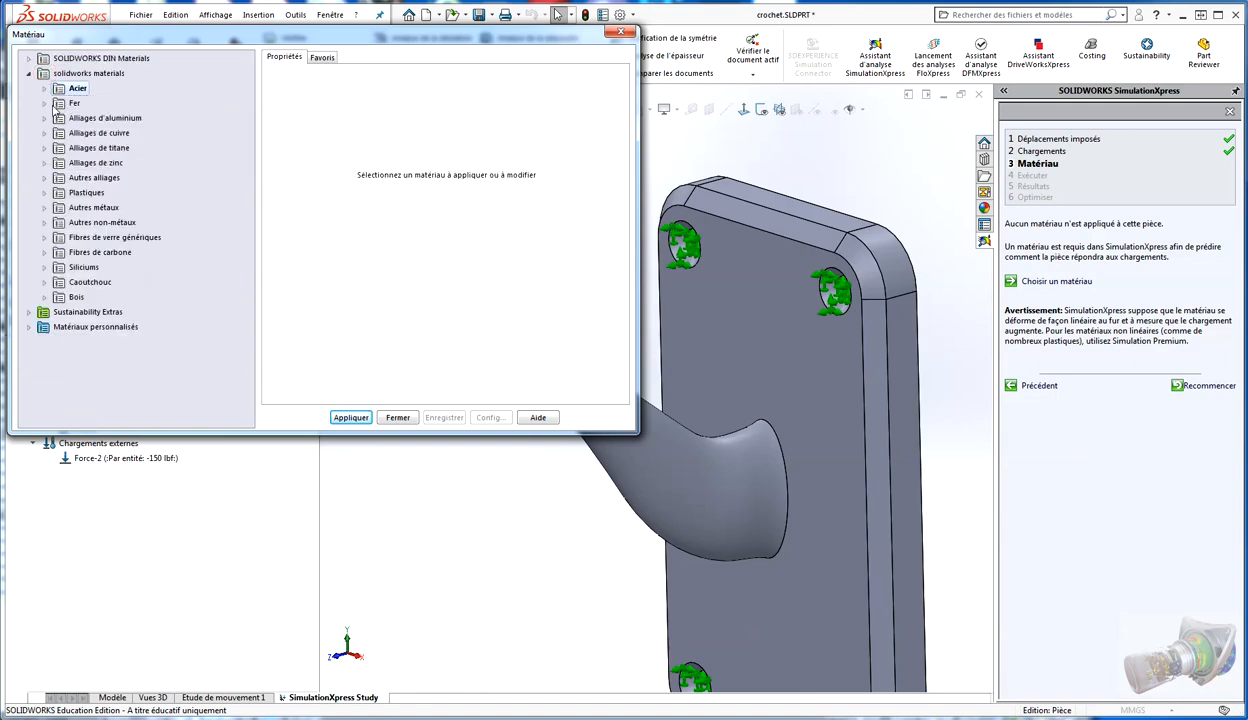
{"action": "left_click", "coordinate": [45, 119]}
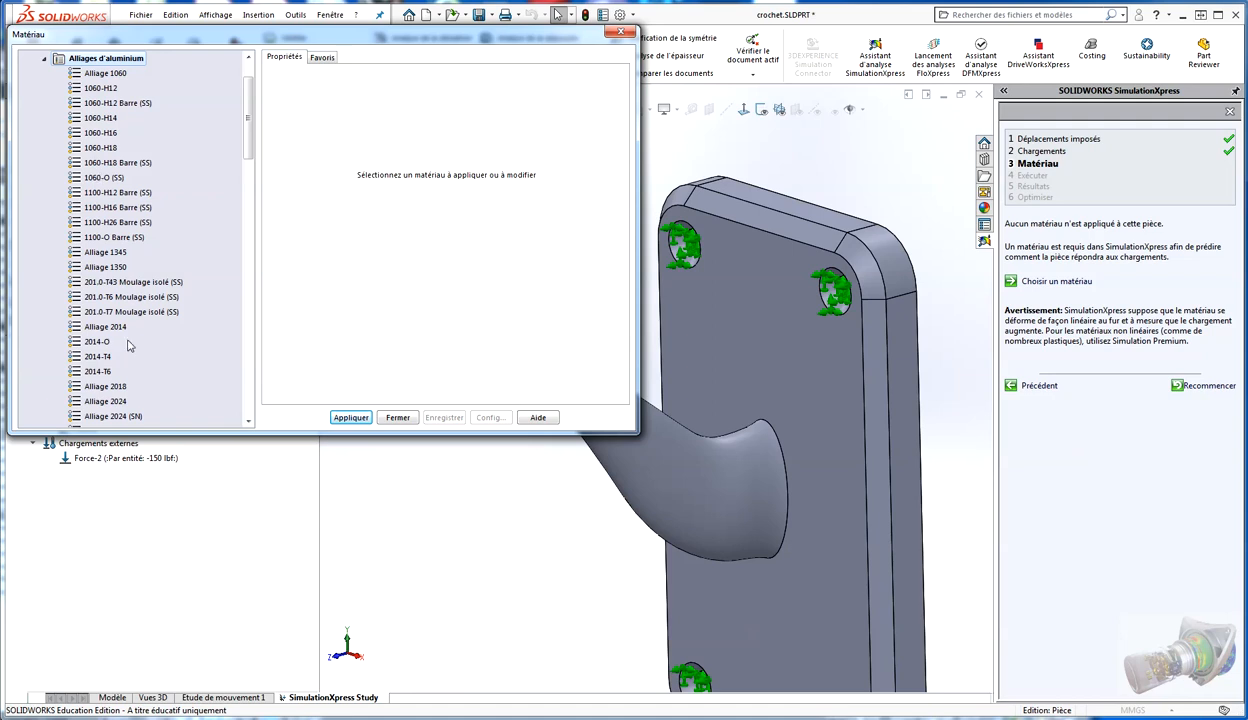
{"action": "left_click", "coordinate": [92, 298]}
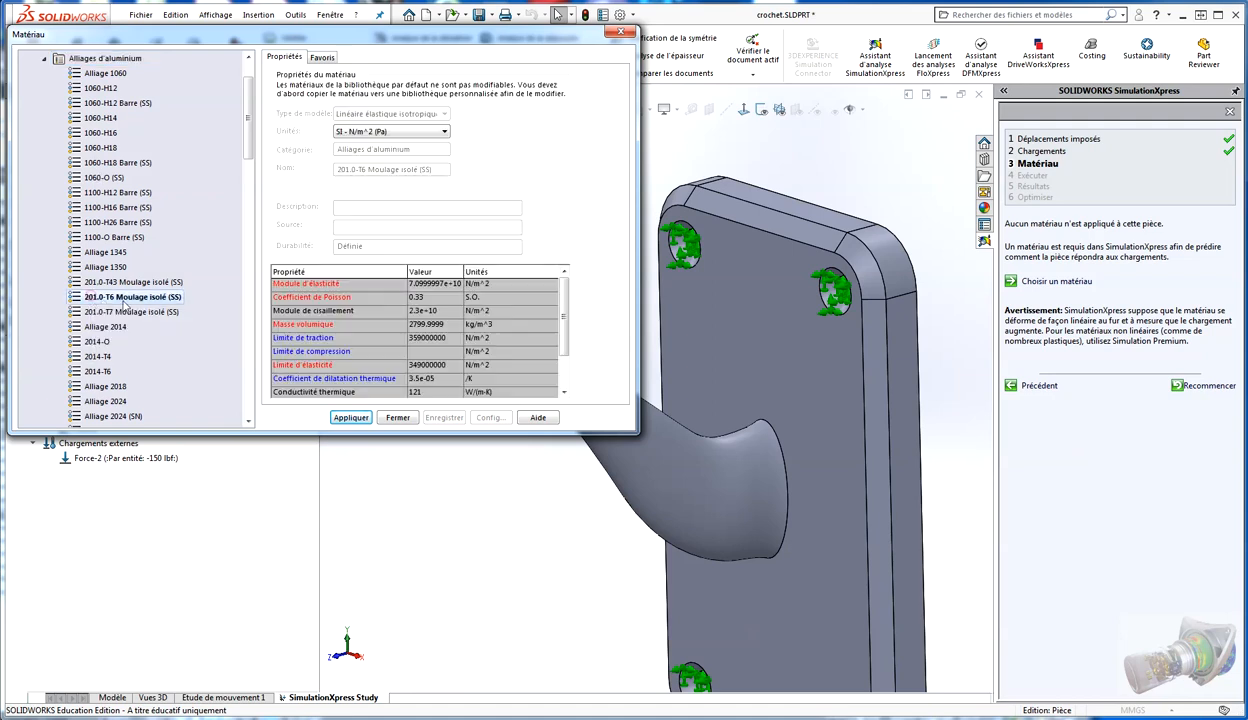
{"action": "left_click", "coordinate": [349, 419]}
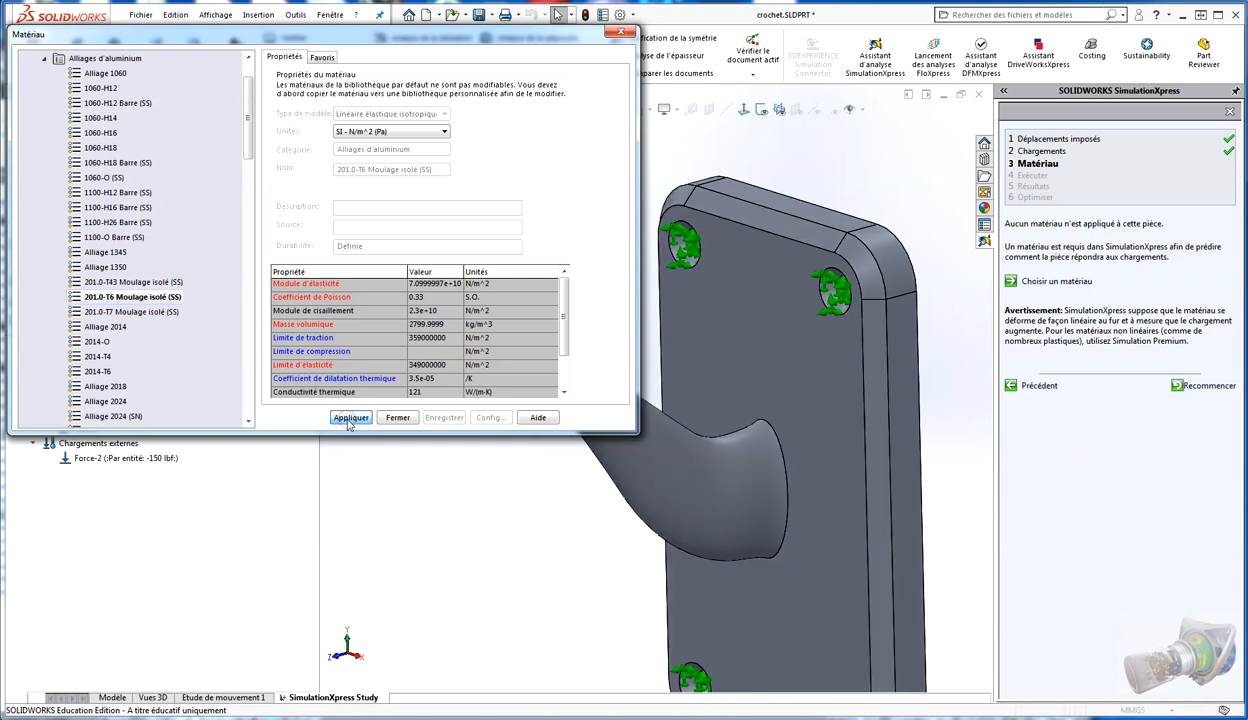
{"action": "left_click", "coordinate": [408, 419]}
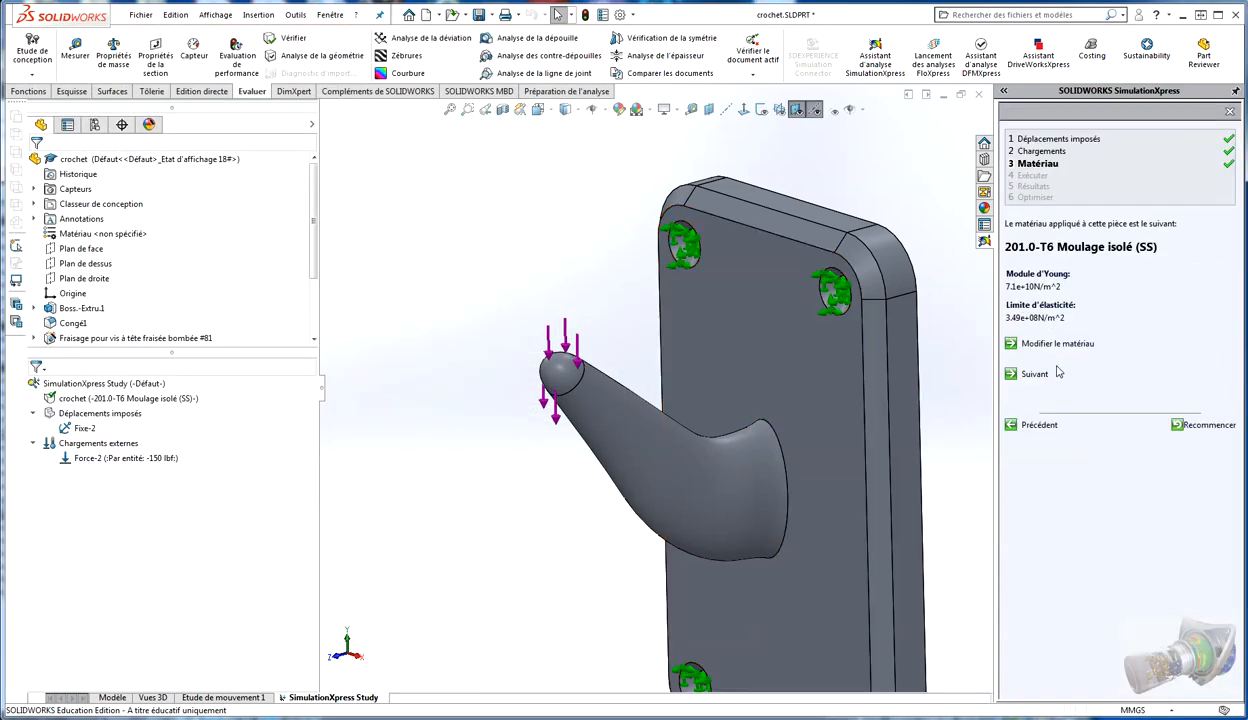
Advance to the run stage, check the options for the restraints and external loads, and run the simulation
{"action": "left_click", "coordinate": [1018, 166]}
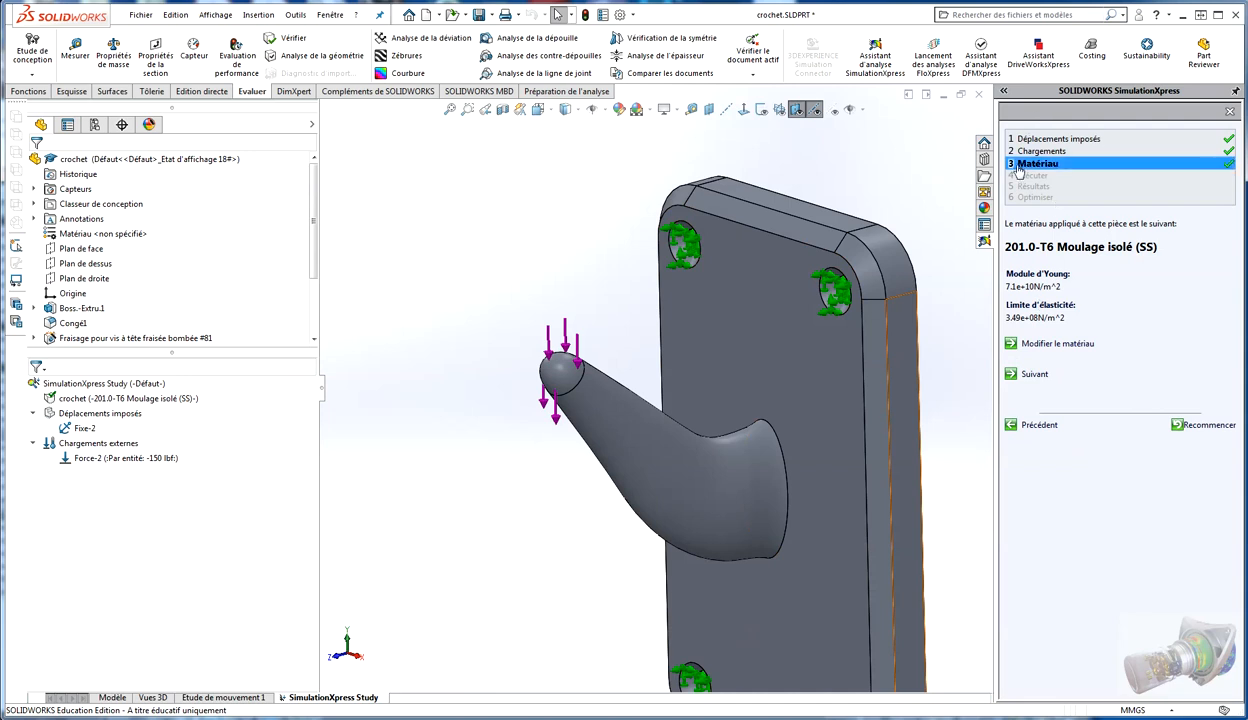
{"action": "left_click", "coordinate": [1011, 376]}
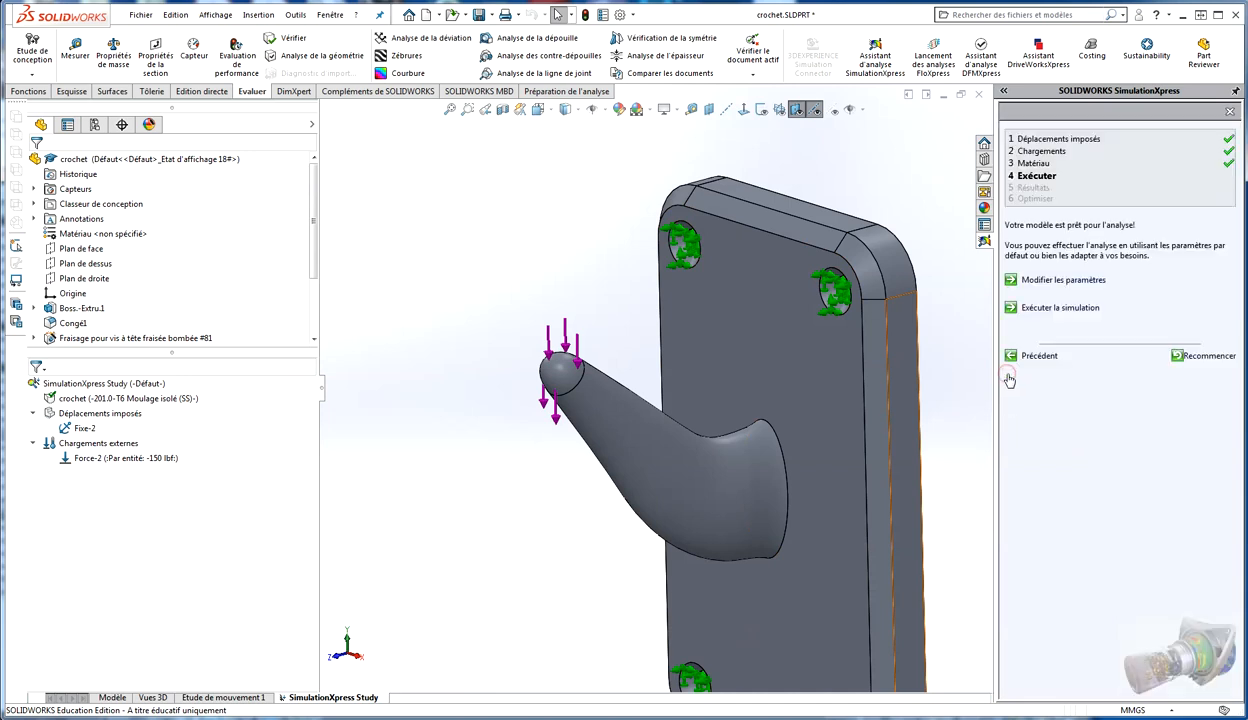
{"action": "left_click", "coordinate": [1016, 309]}
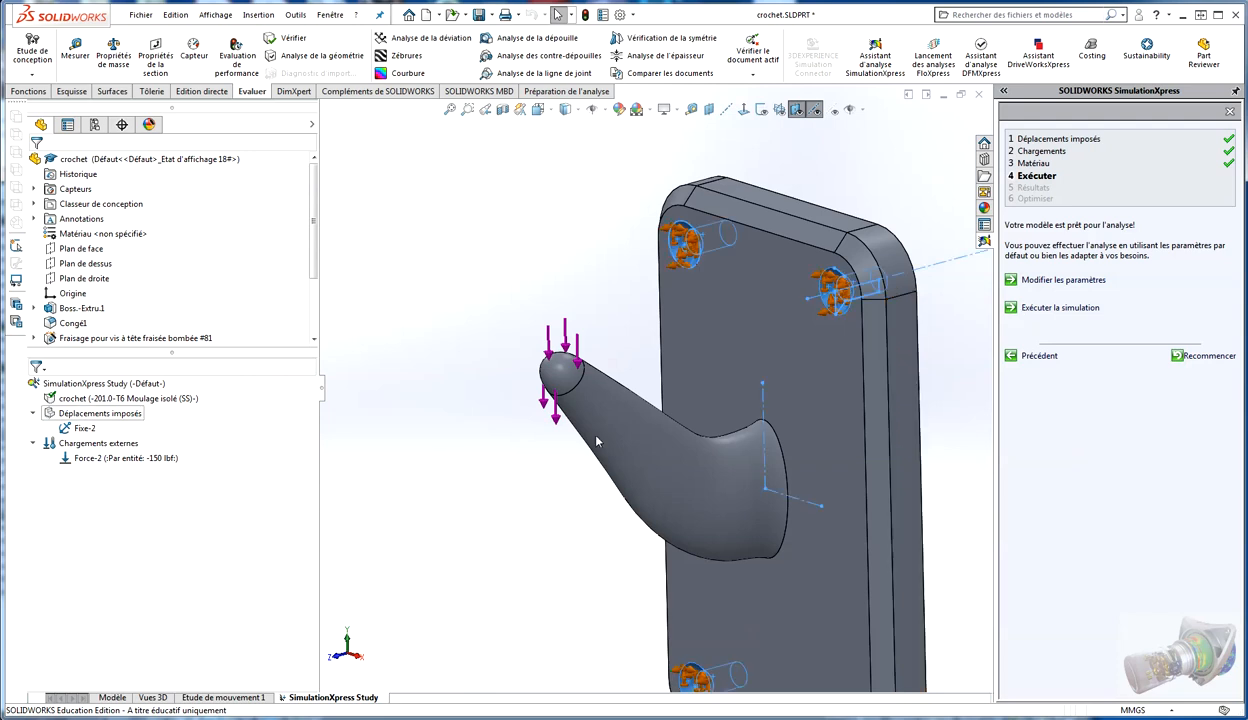
{"action": "right_click", "coordinate": [90, 446]}
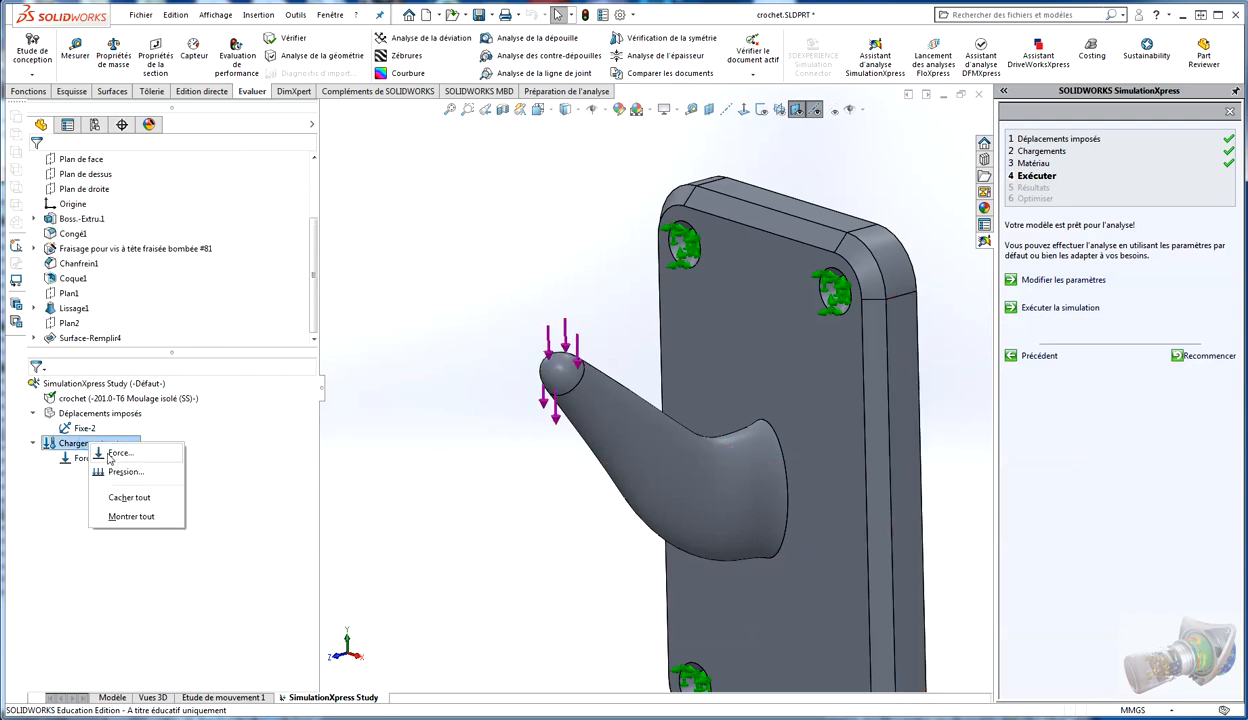
{"action": "right_click", "coordinate": [98, 413]}
{"action": "right_click", "coordinate": [98, 413]}
{"action": "left_click", "coordinate": [377, 470]}
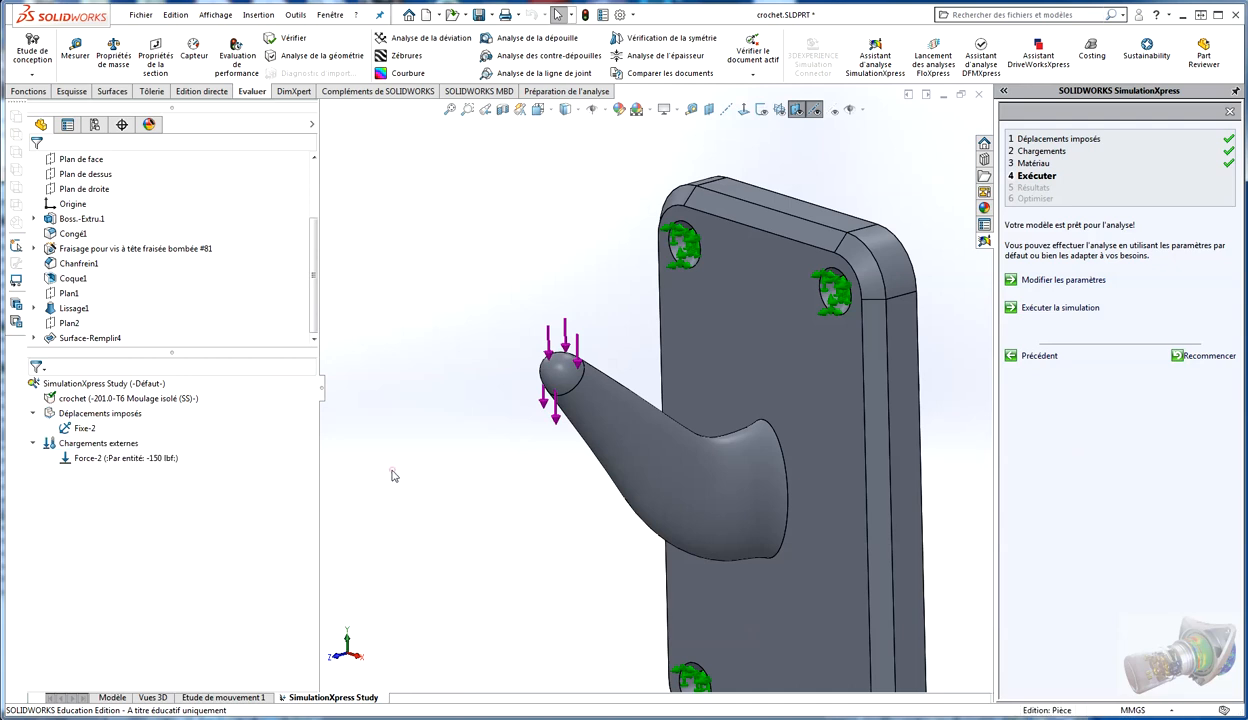
{"action": "left_click", "coordinate": [1011, 308]}
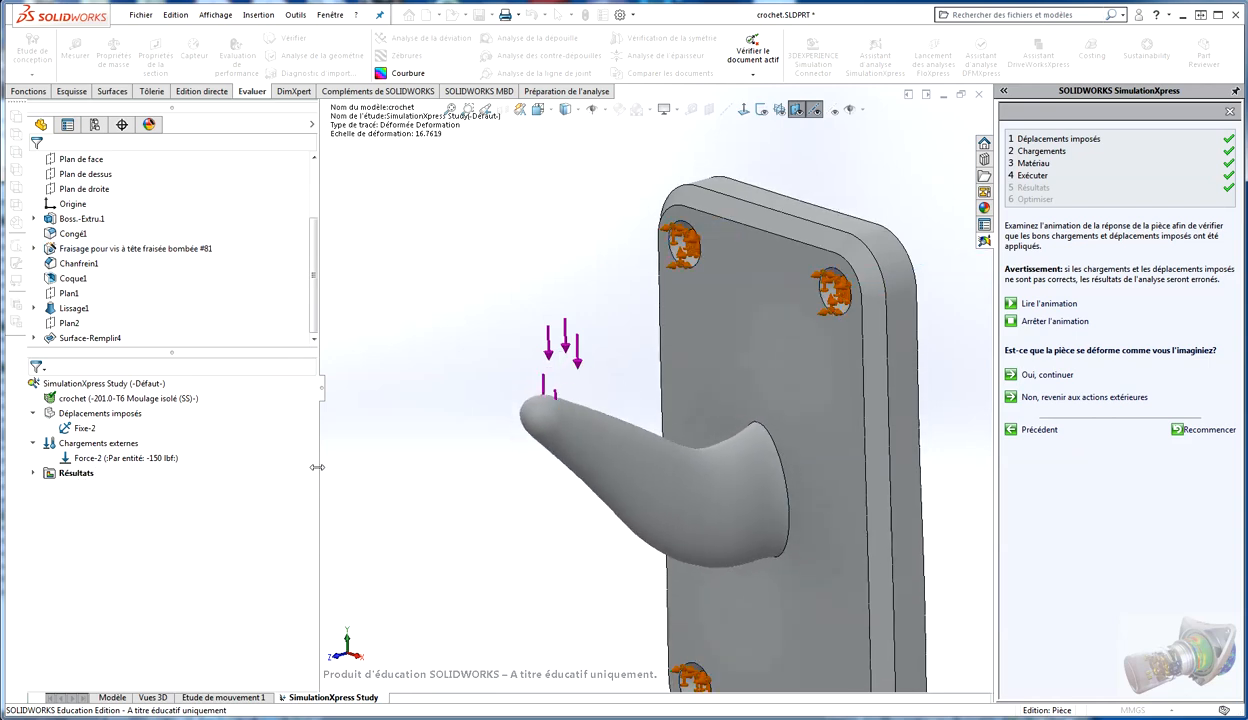
Stop the deformation animation, inspect the deformed hook from the side, and confirm that it deforms as expected to continue to the results
{"action": "left_click_drag", "start_coordinate": [318, 471], "coordinate": [251, 478]}
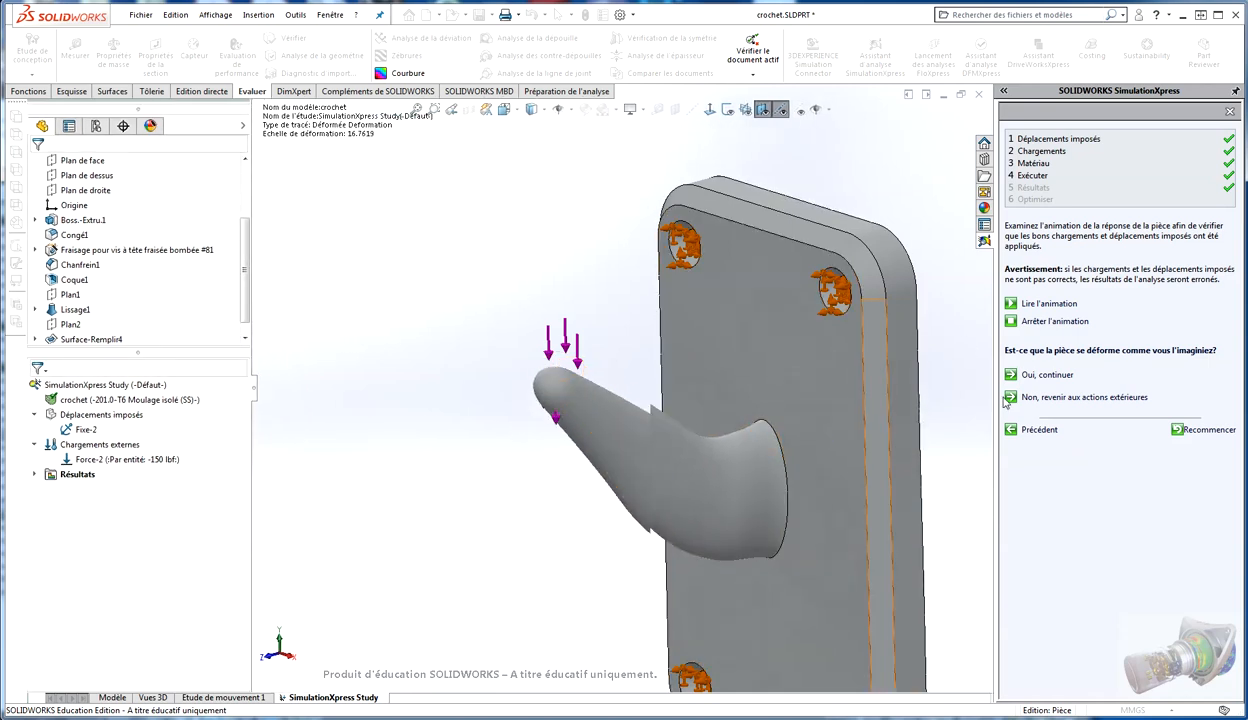
{"action": "left_click", "coordinate": [1023, 325]}
{"action": "scroll", "coordinate": [836, 514], "scroll_direction": "up", "scroll_amount": 2}
{"action": "middle_click_drag", "start_coordinate": [819, 513], "coordinate": [610, 431]}
{"action": "scroll", "coordinate": [474, 365], "scroll_direction": "down", "scroll_amount": 3}
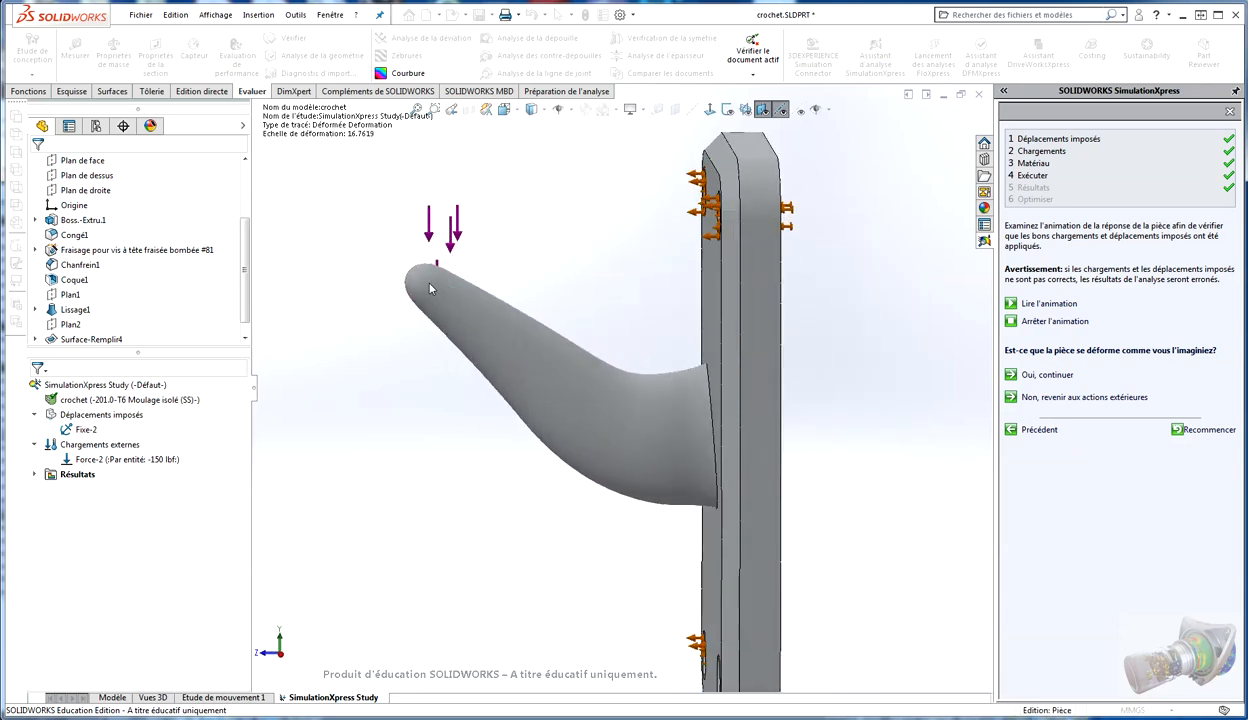
{"action": "scroll", "coordinate": [480, 320], "scroll_direction": "up", "scroll_amount": 2}
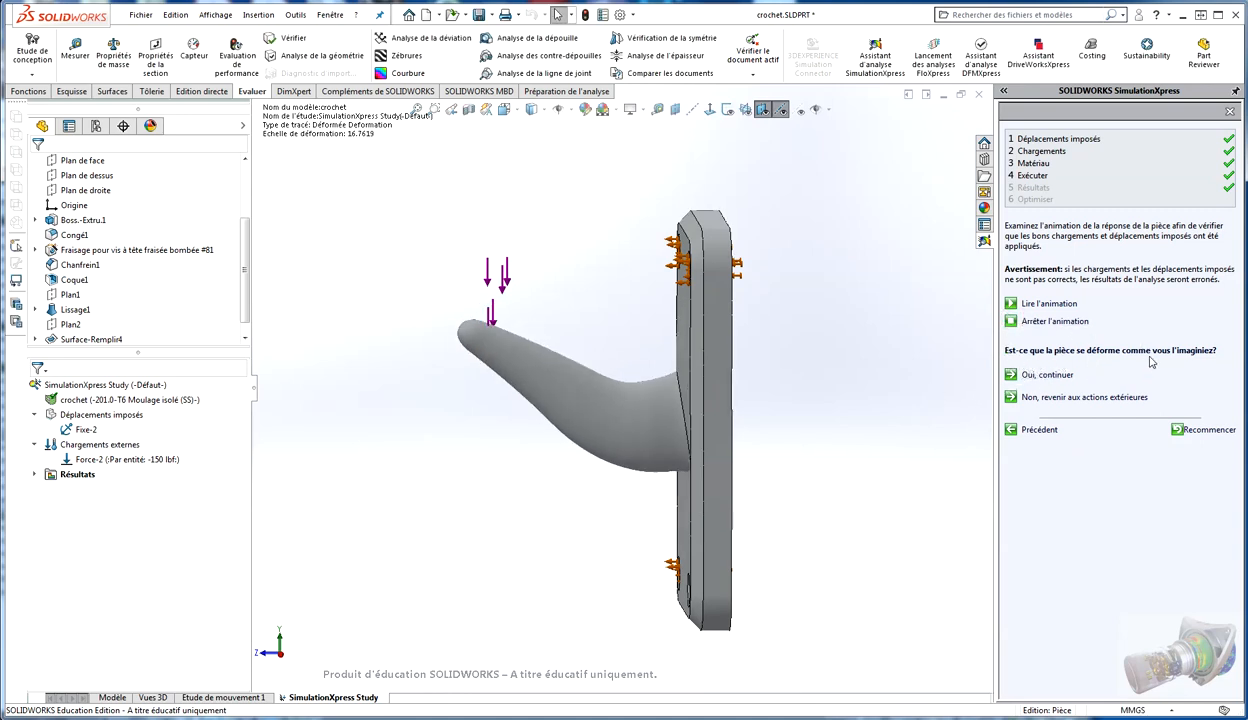
{"action": "left_click", "coordinate": [1011, 376]}
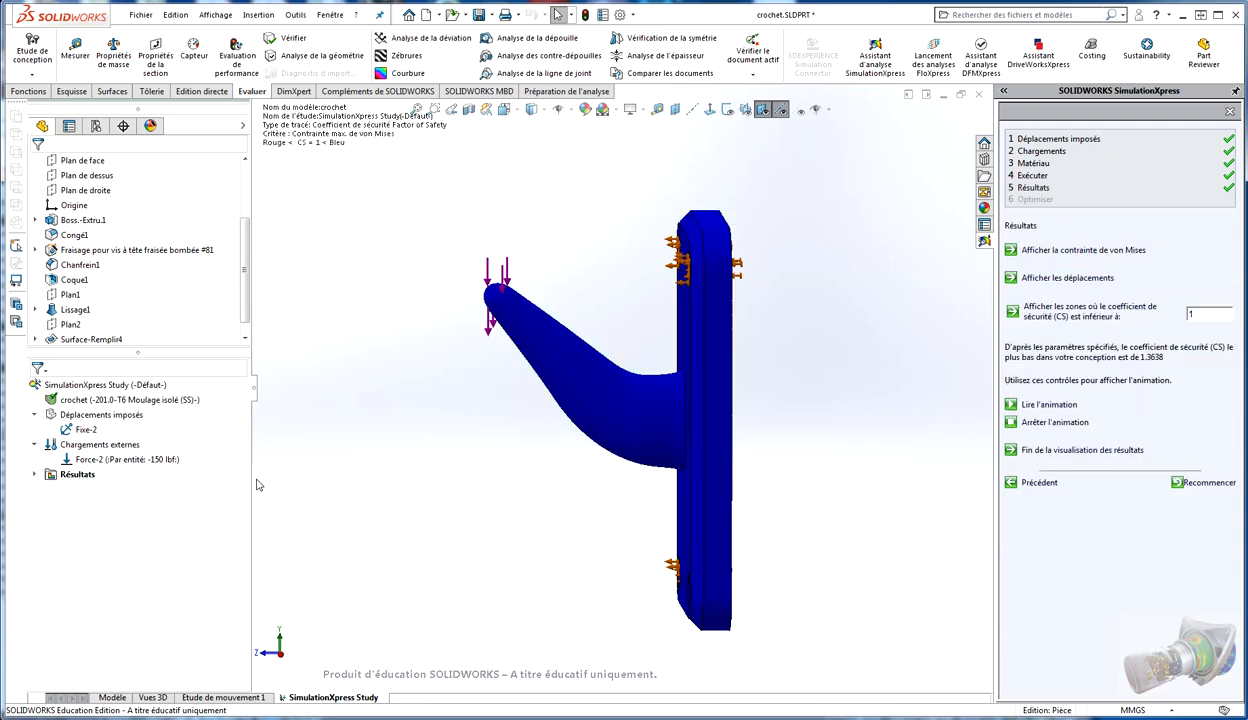
Expand the study results, display the von Mises stress plot and examine the stress around the base of the hook
{"action": "left_click", "coordinate": [34, 474]}
{"action": "middle_click_drag", "start_coordinate": [832, 467], "coordinate": [858, 512]}
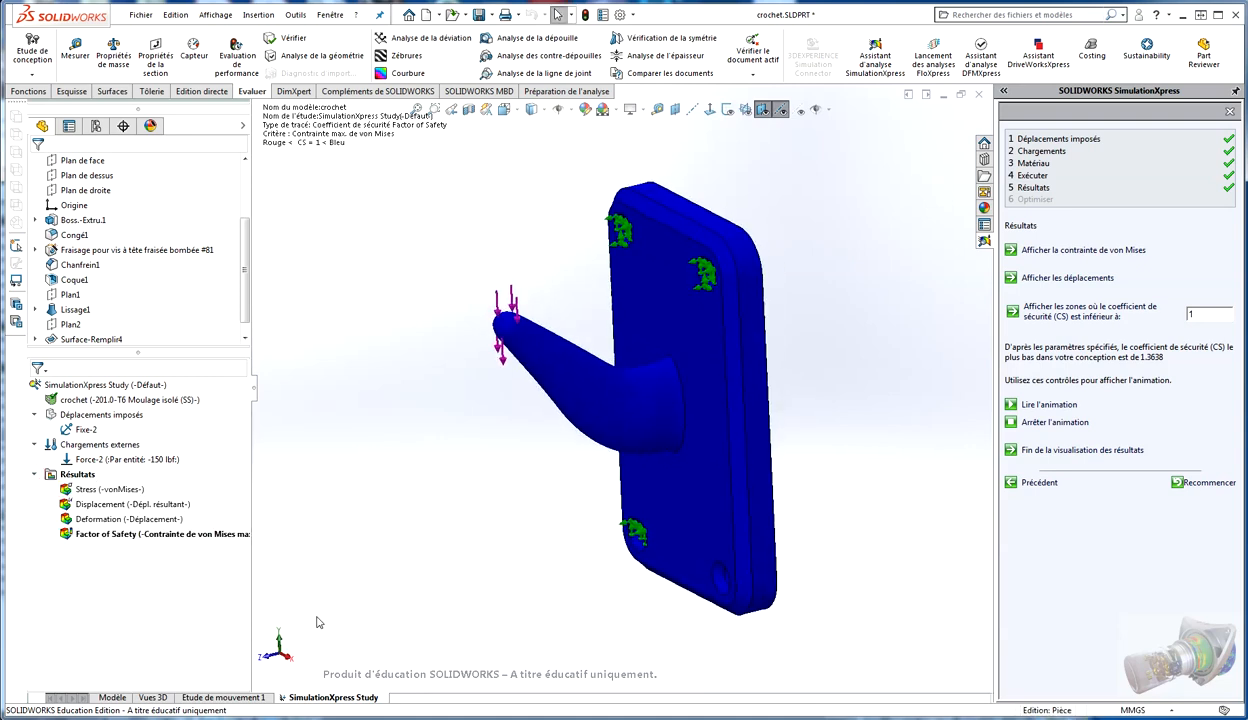
{"action": "left_click", "coordinate": [92, 487]}
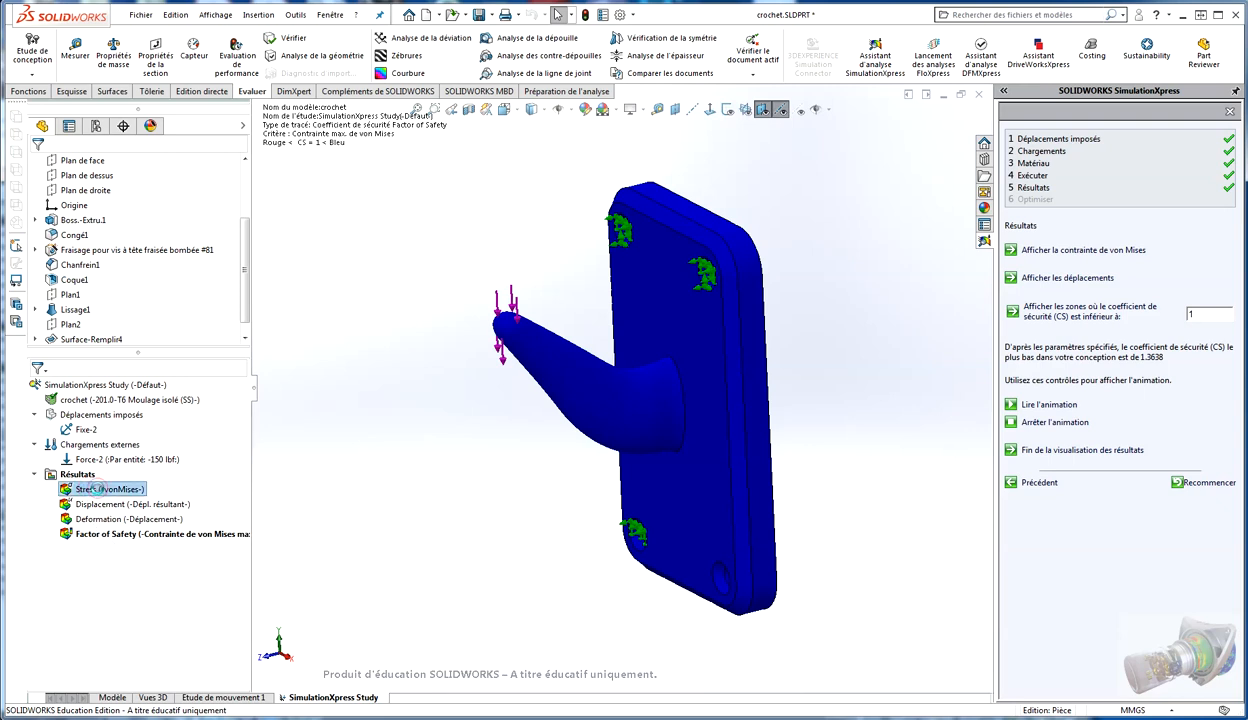
{"action": "double_click", "coordinate": [92, 488]}
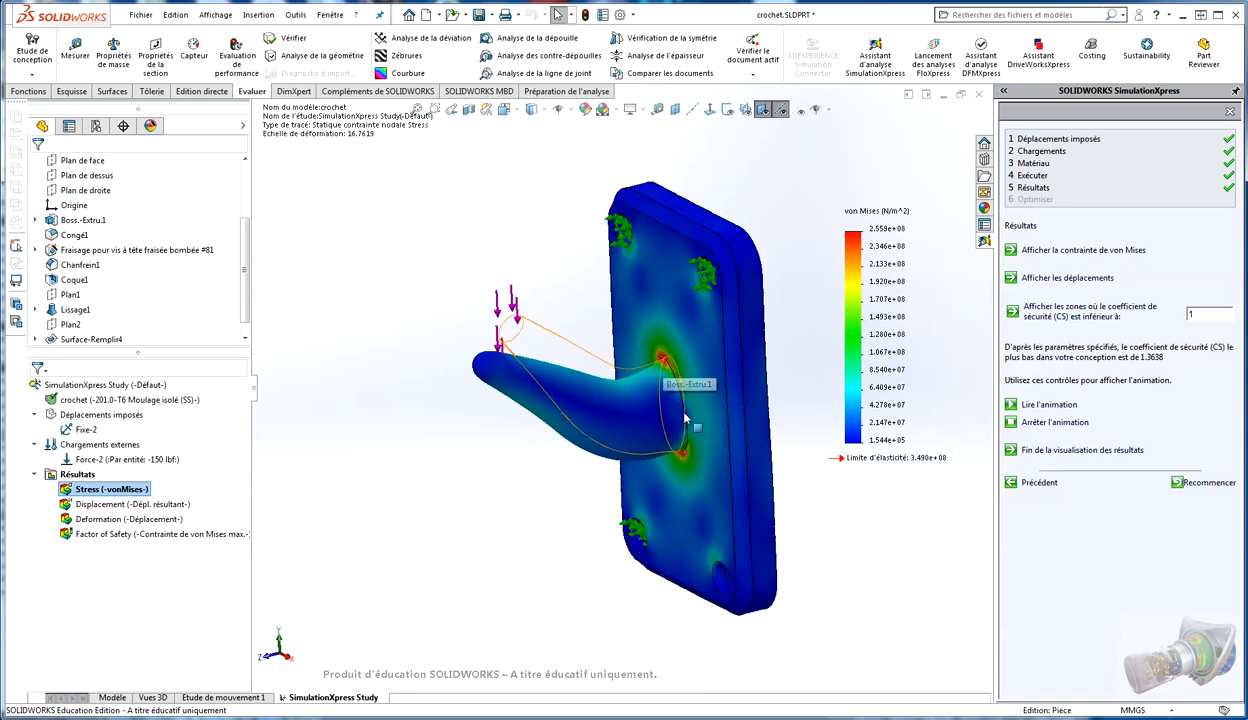
{"action": "middle_click_drag", "start_coordinate": [658, 450], "coordinate": [694, 424]}
{"action": "scroll", "coordinate": [683, 488], "scroll_direction": "down", "scroll_amount": 3}
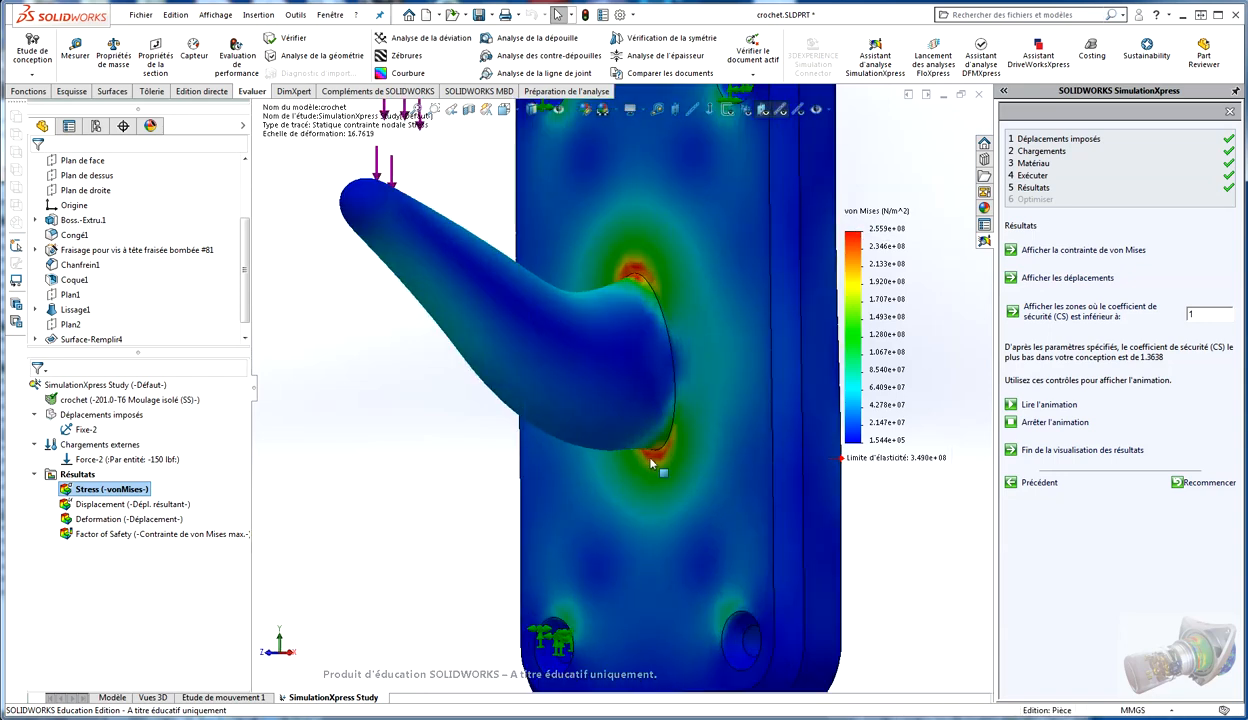
{"action": "scroll", "coordinate": [658, 462], "scroll_direction": "up", "scroll_amount": 2}
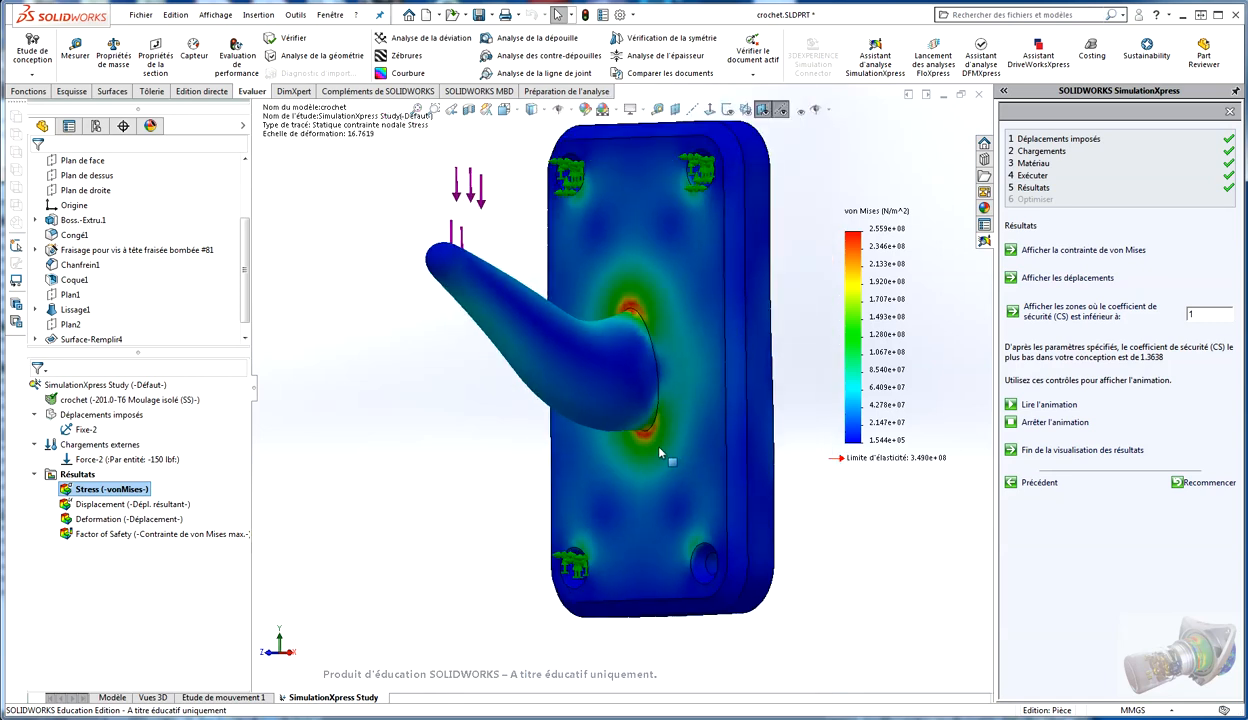
{"action": "middle_click_drag", "start_coordinate": [659, 451], "coordinate": [650, 484]}
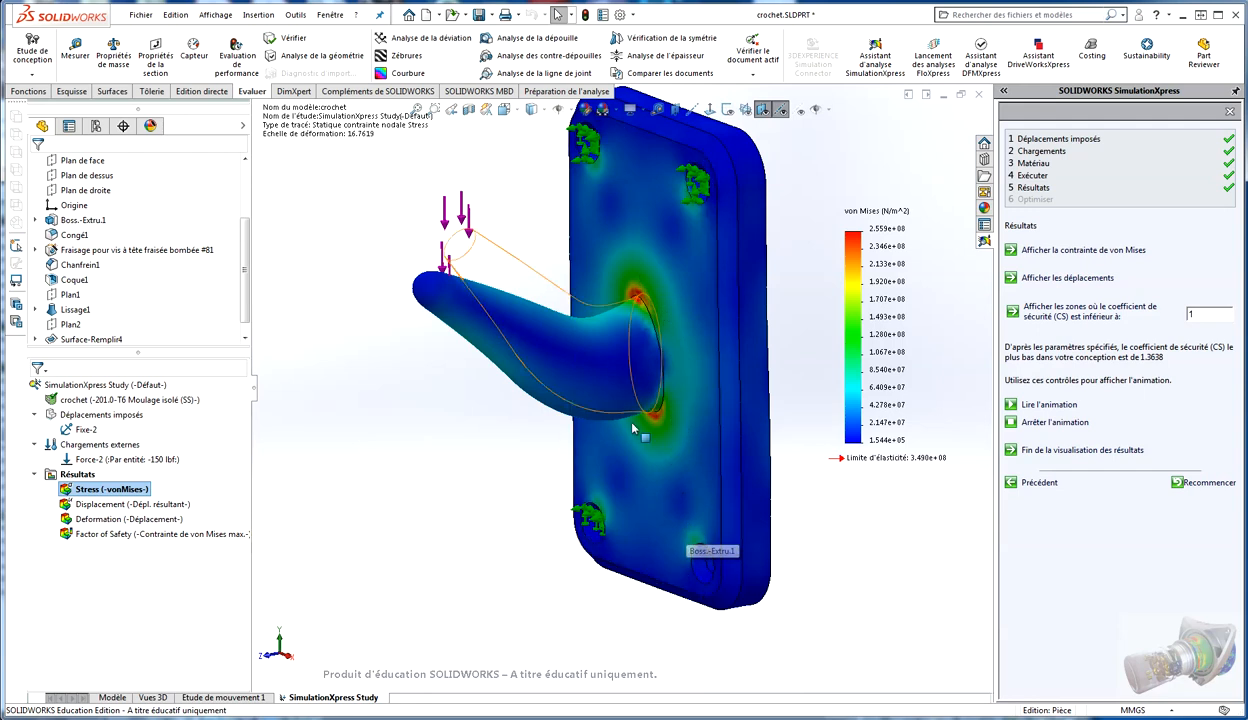
Display the resultant displacement, deformation and factor of safety plots in turn
{"action": "left_click", "coordinate": [121, 504]}
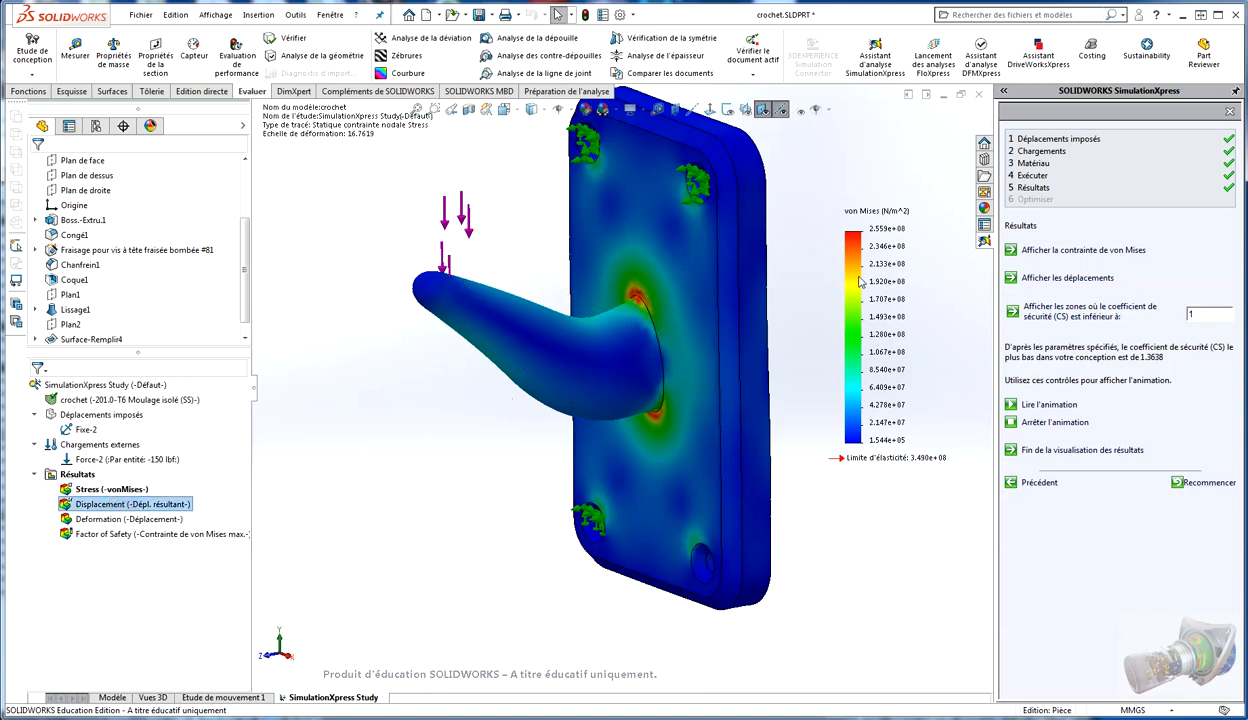
{"action": "double_click", "coordinate": [105, 505]}
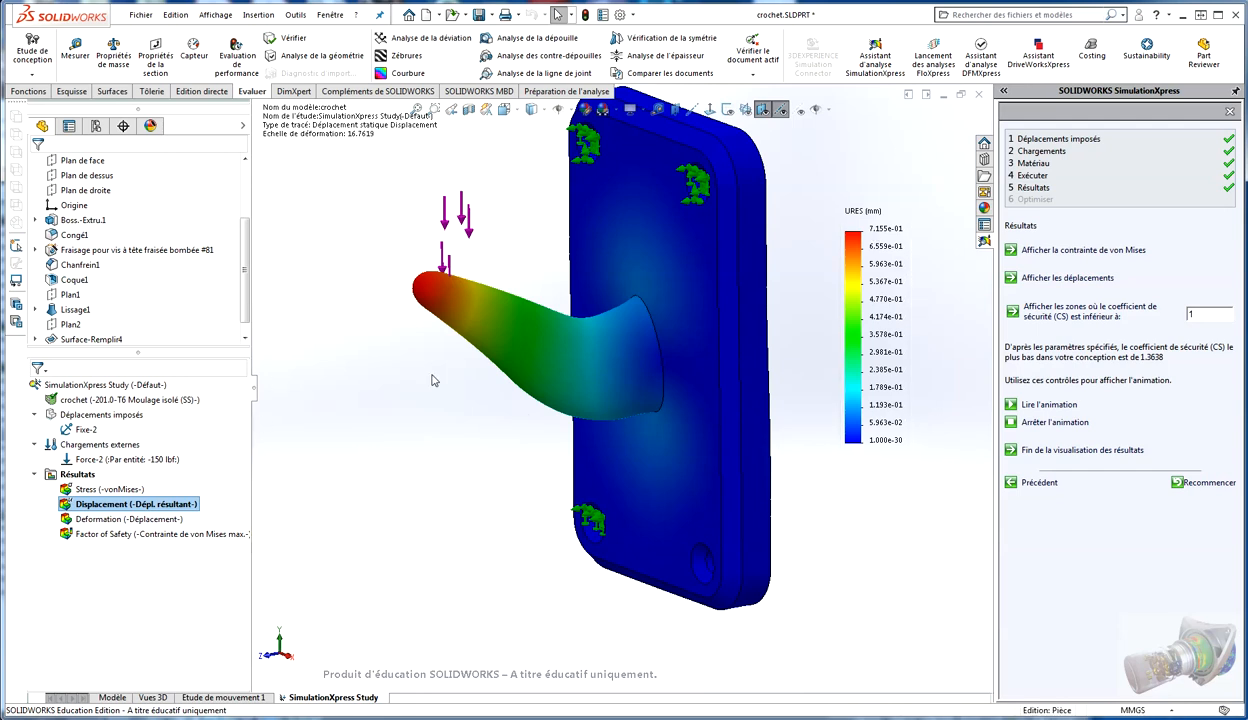
{"action": "left_click", "coordinate": [95, 519]}
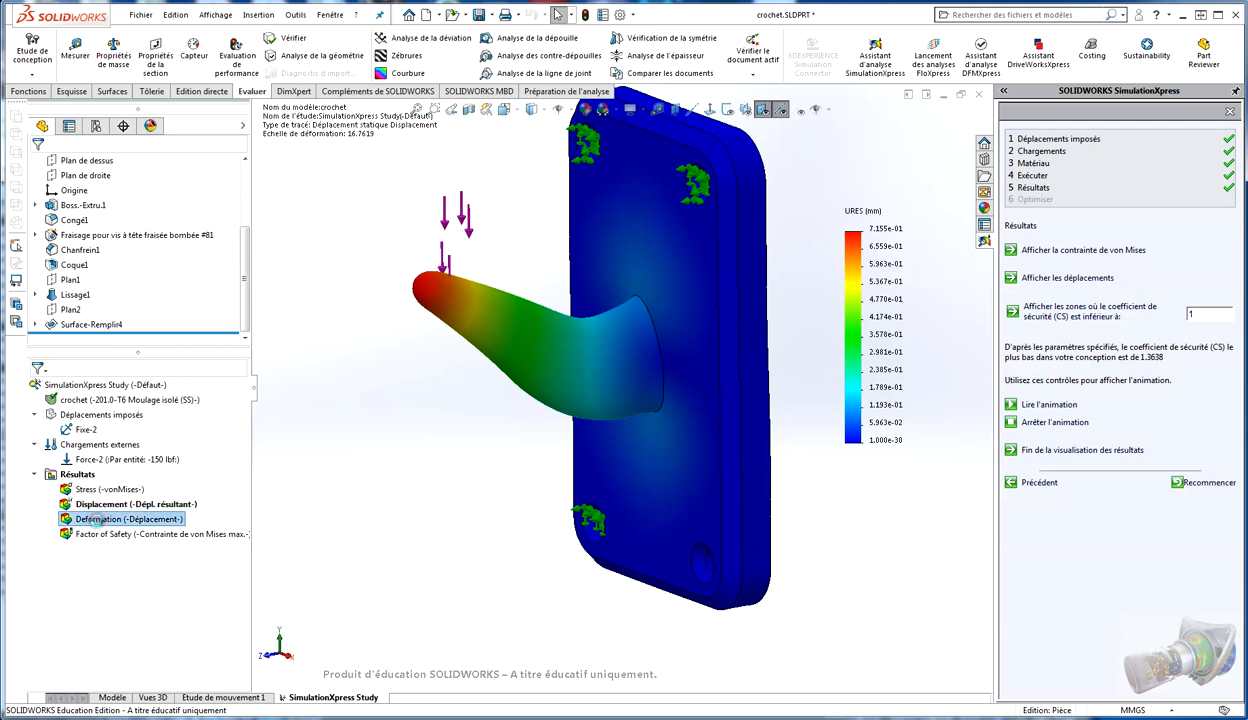
{"action": "double_click", "coordinate": [95, 519]}
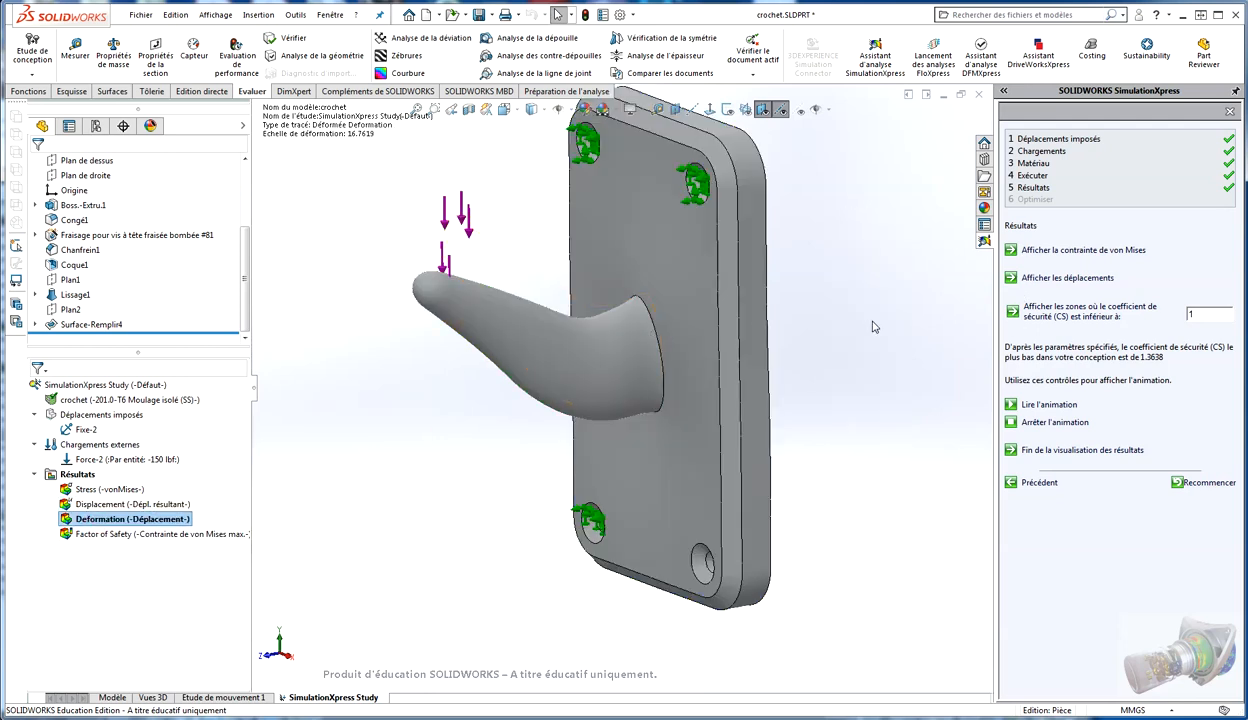
{"action": "left_click", "coordinate": [106, 535]}
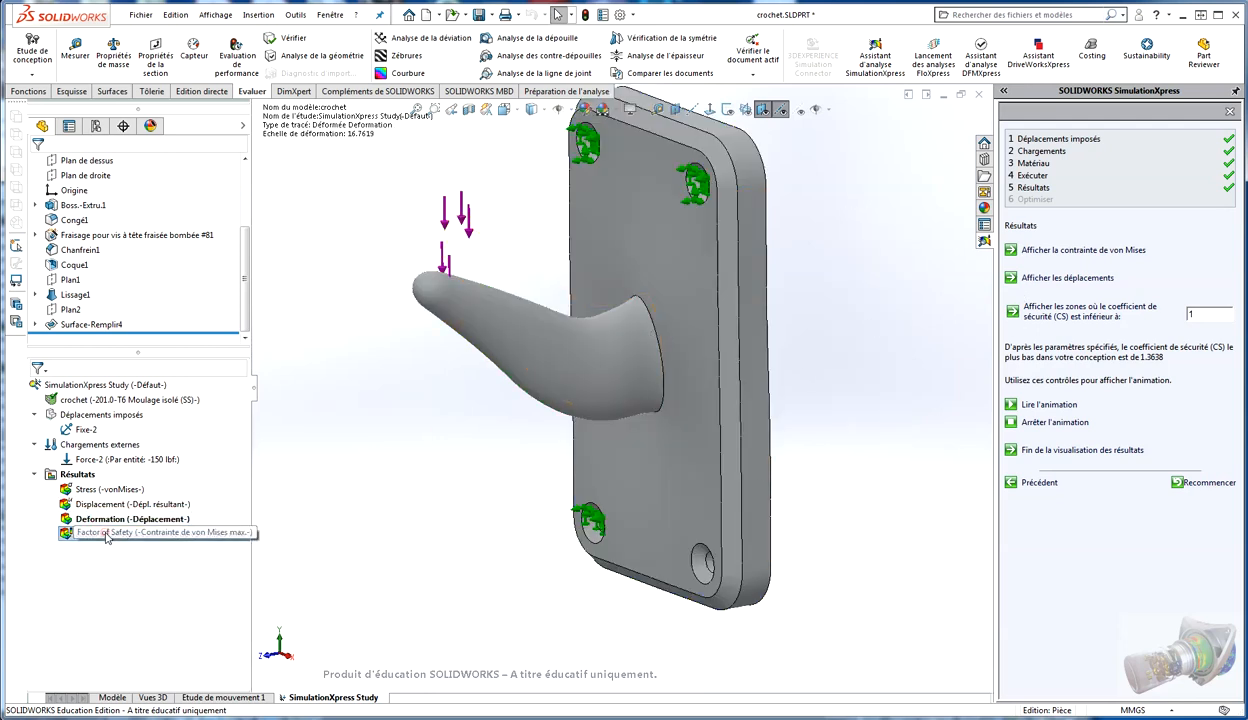
{"action": "double_click", "coordinate": [108, 534]}
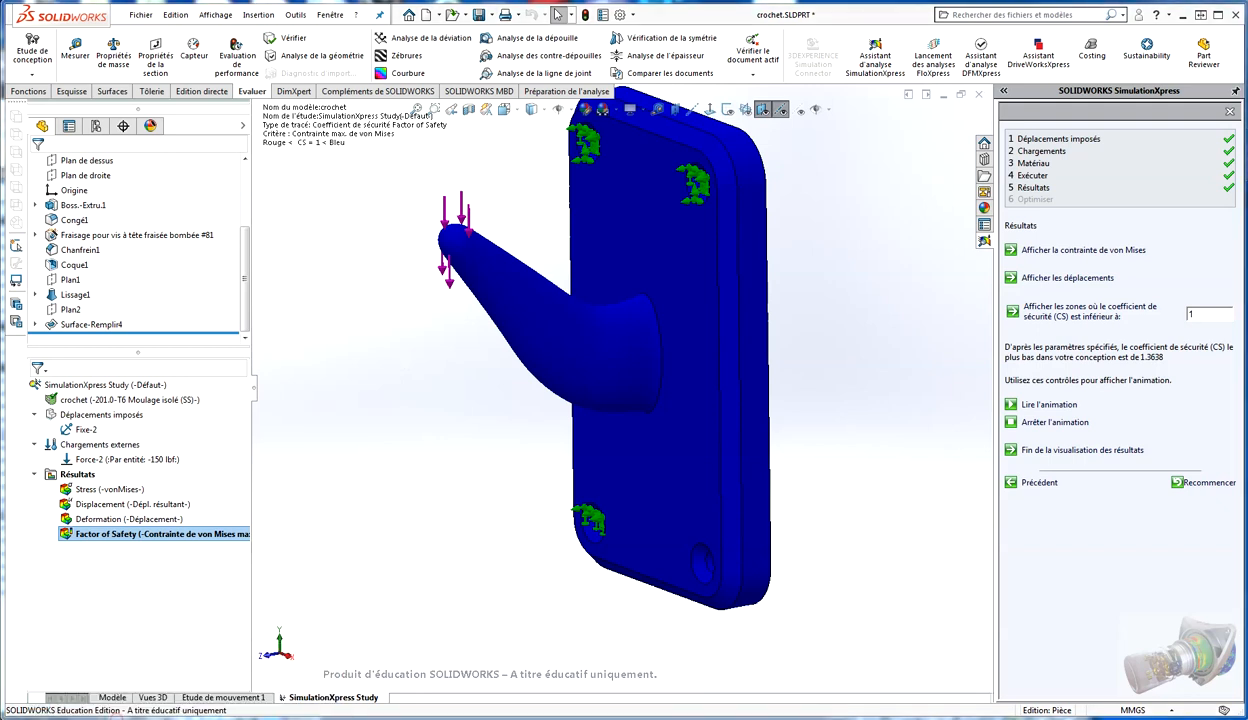
Switch to Simulation-FEA Part 1.pptx in PowerPoint, read the safety factor's definition and interpretation, and return to SOLIDWORKS
{"action": "left_click_drag", "start_coordinate": [203, 169], "coordinate": [520, 100]}
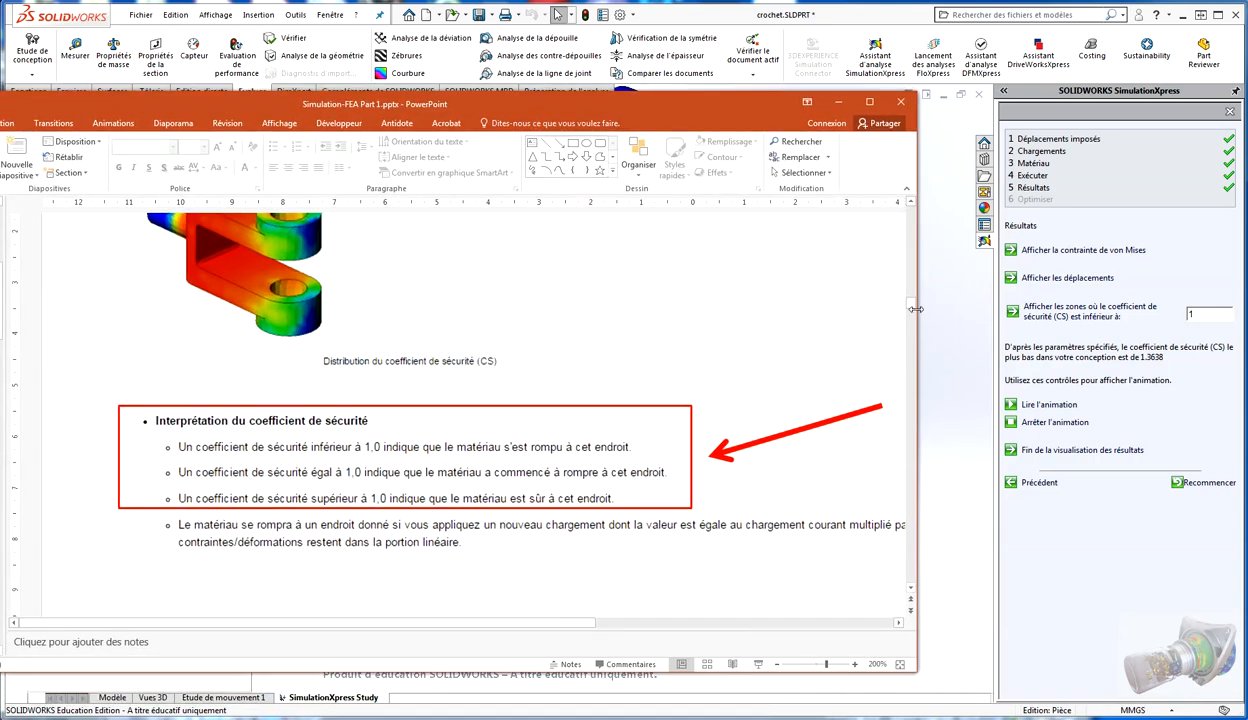
{"action": "left_click_drag", "start_coordinate": [910, 308], "coordinate": [911, 289]}
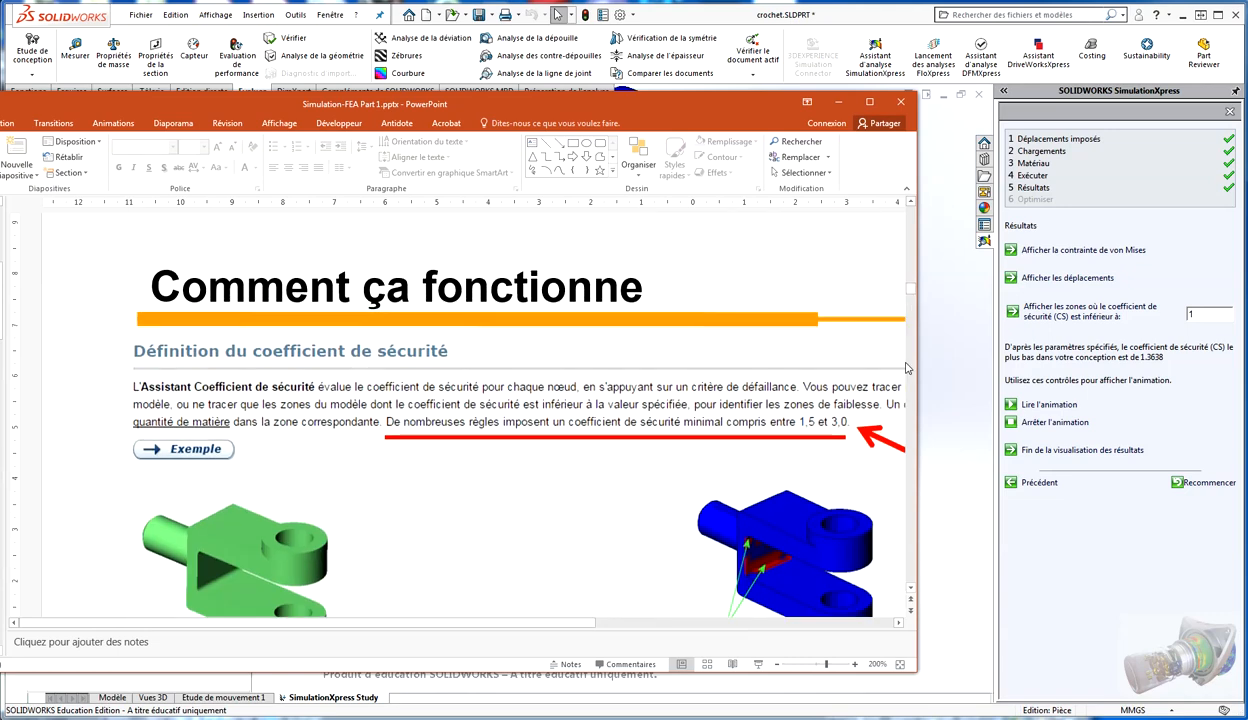
{"action": "scroll", "coordinate": [911, 591], "scroll_direction": "down", "scroll_amount": 5}
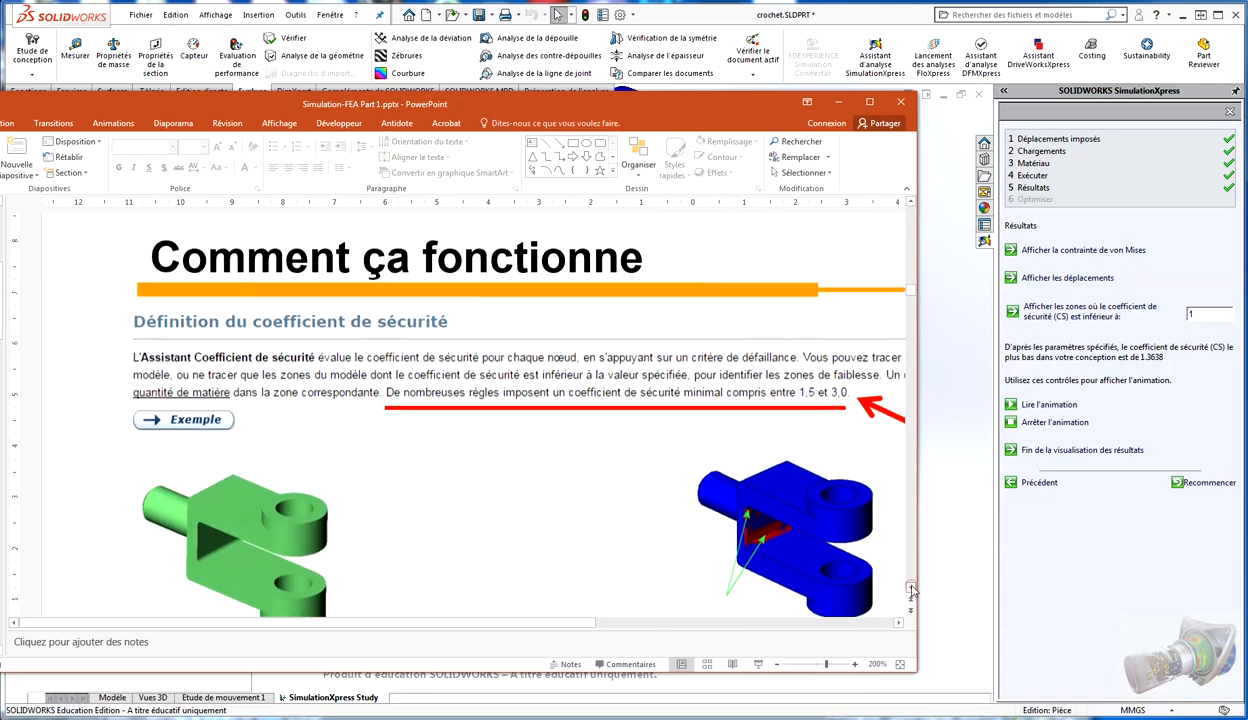
{"action": "scroll", "coordinate": [911, 591], "scroll_direction": "down", "scroll_amount": 5}
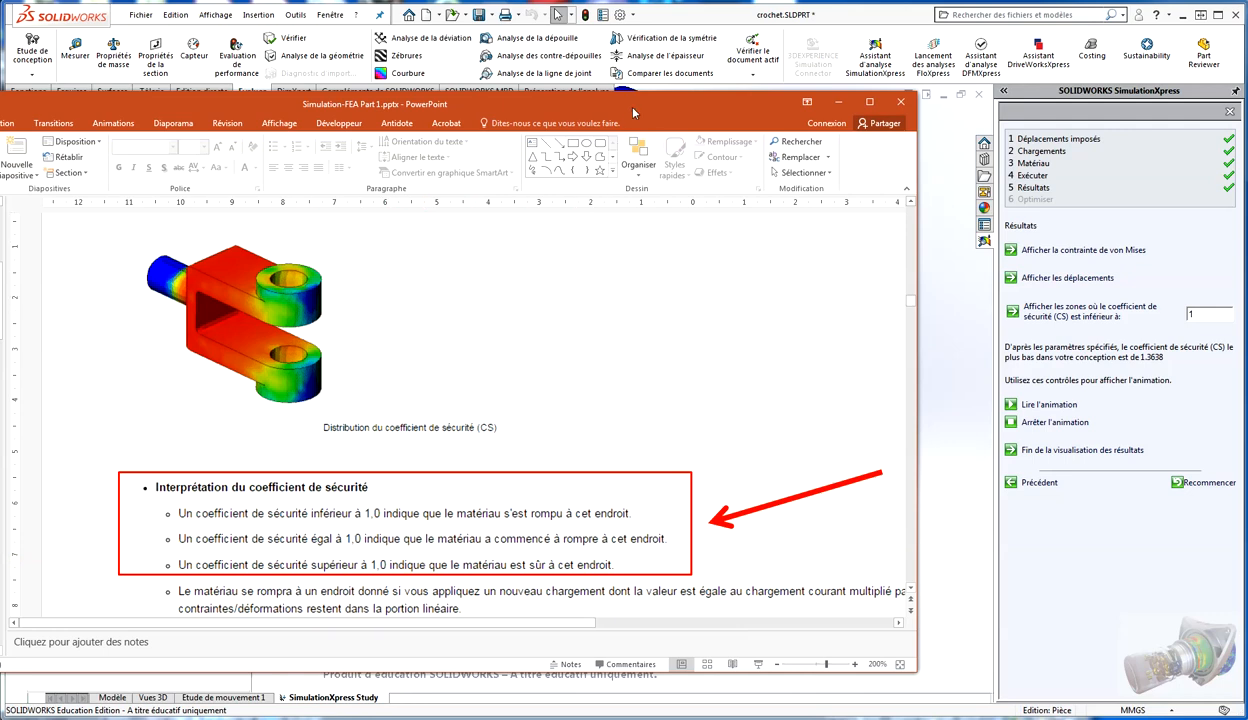
{"action": "left_click_drag", "start_coordinate": [633, 112], "coordinate": [0, 222]}
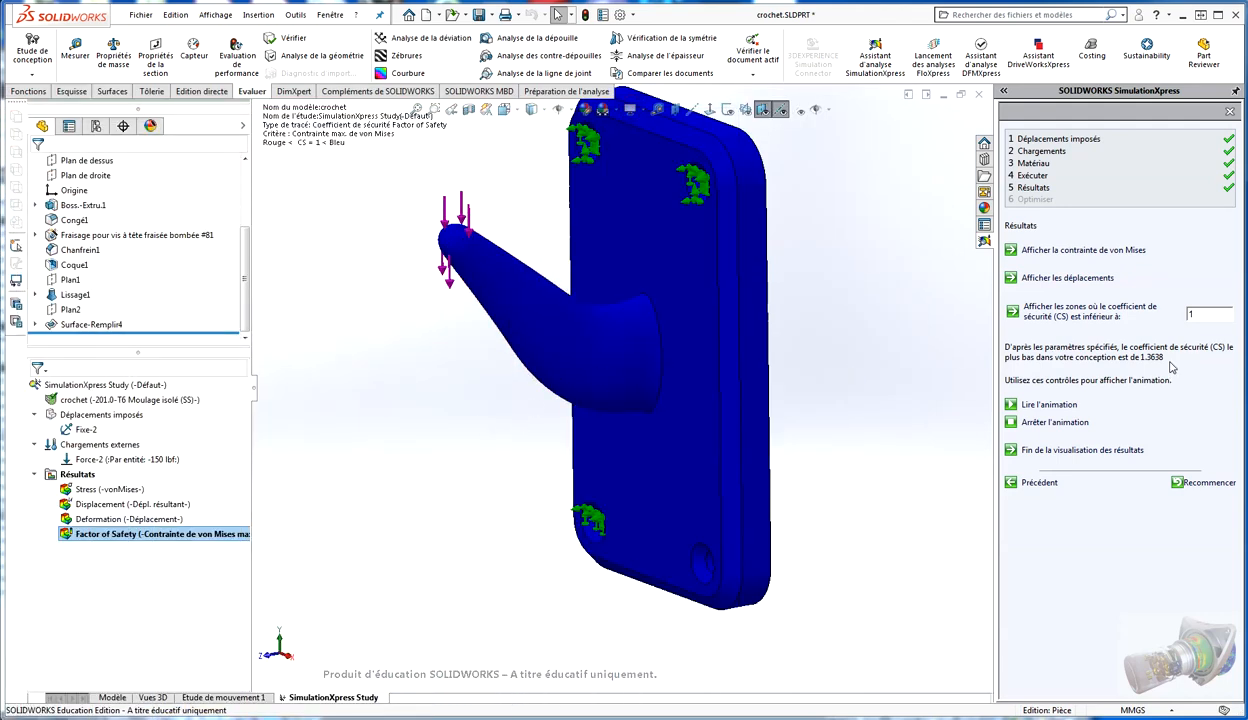
Return to the model and add a 5 mm radius fillet to the edge where the hook meets the plate
{"action": "middle_click_drag", "start_coordinate": [786, 387], "coordinate": [641, 312]}
{"action": "scroll", "coordinate": [641, 312], "scroll_direction": "down", "scroll_amount": 3}
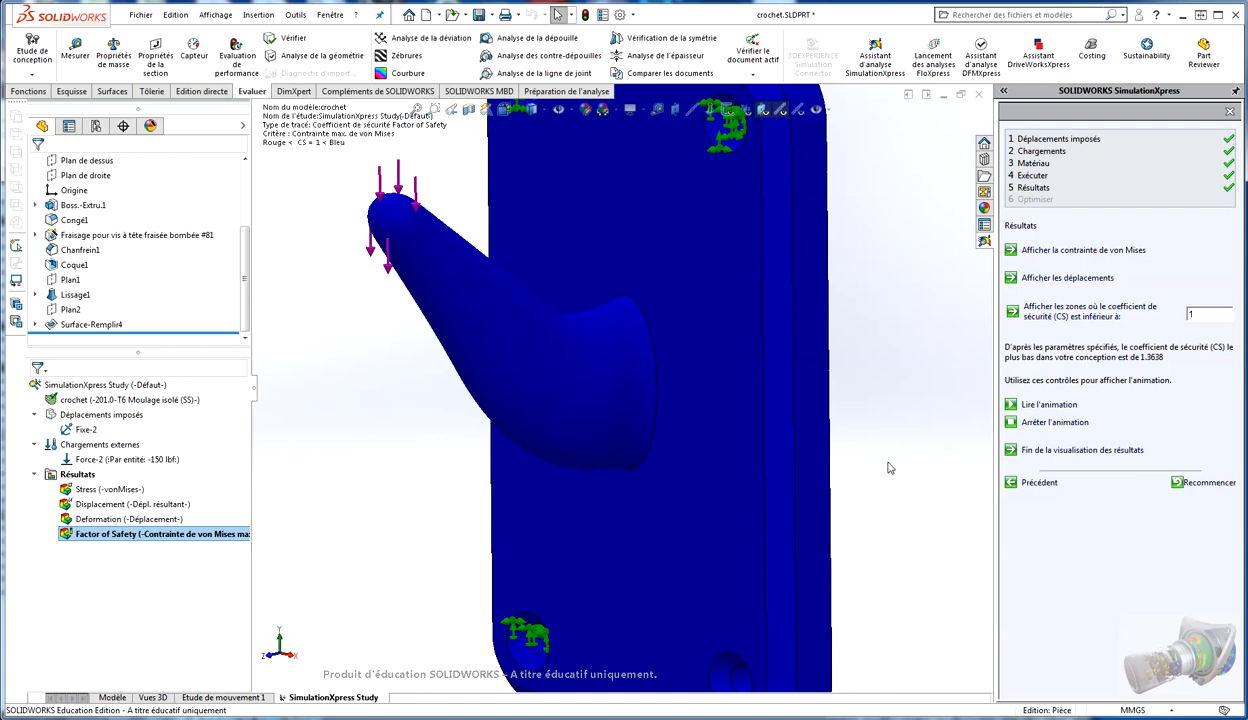
{"action": "middle_click_drag", "start_coordinate": [869, 456], "coordinate": [908, 459]}
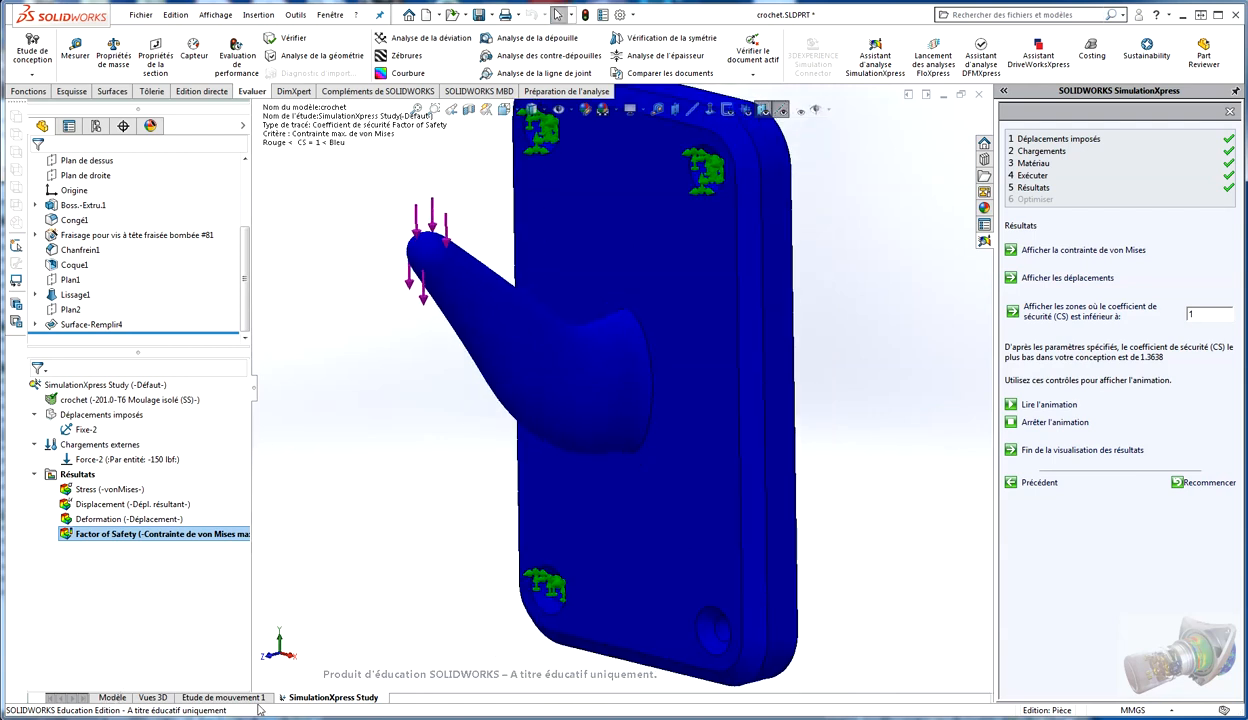
{"action": "left_click", "coordinate": [104, 697]}
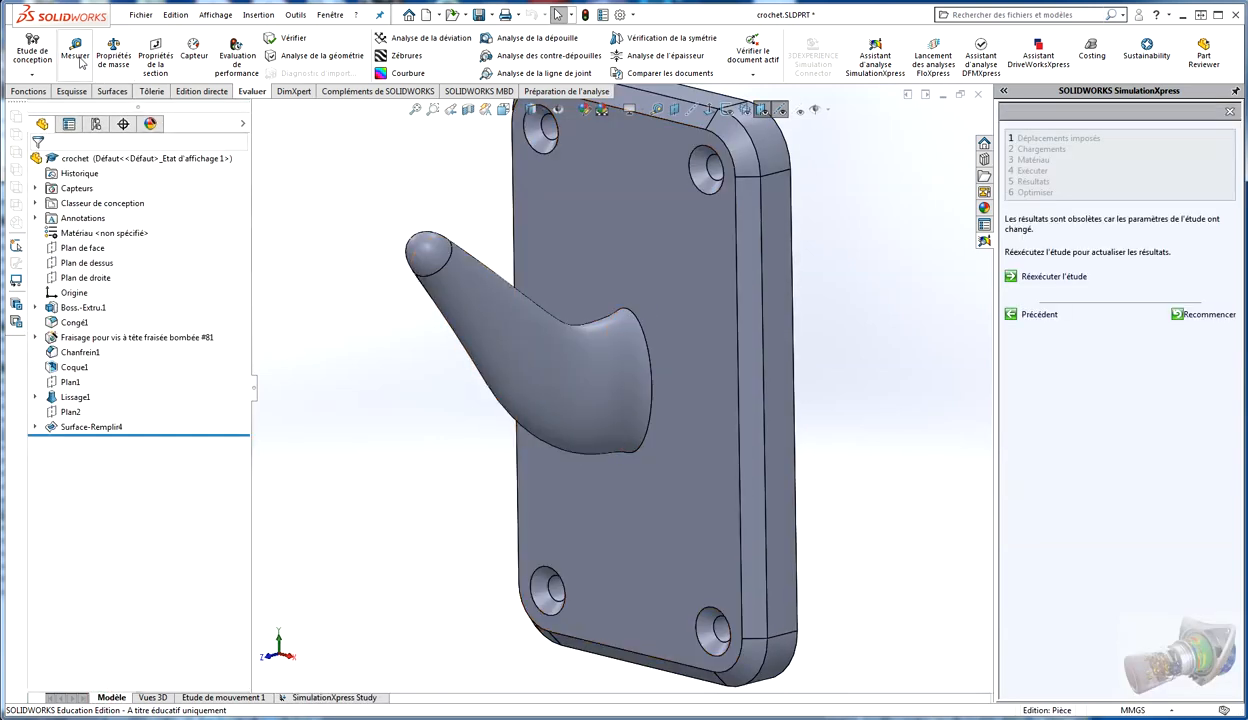
{"action": "left_click", "coordinate": [28, 91]}
{"action": "left_click", "coordinate": [495, 45]}
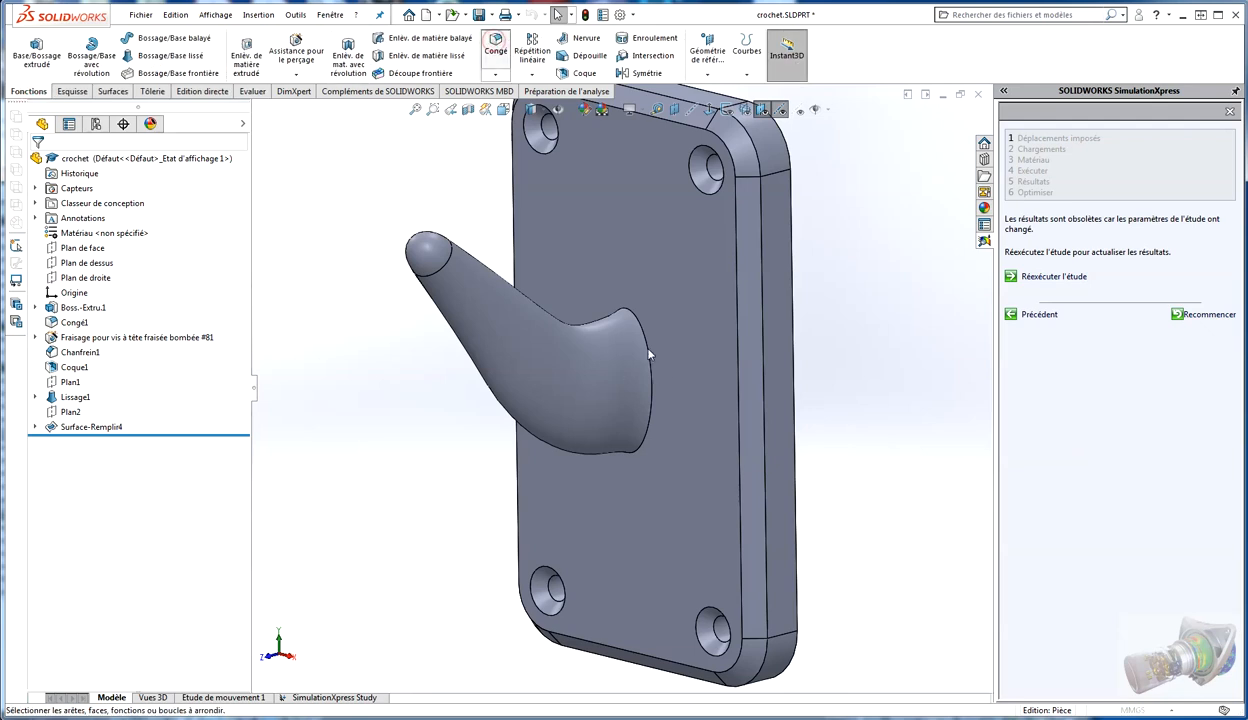
{"action": "left_click", "coordinate": [649, 349]}
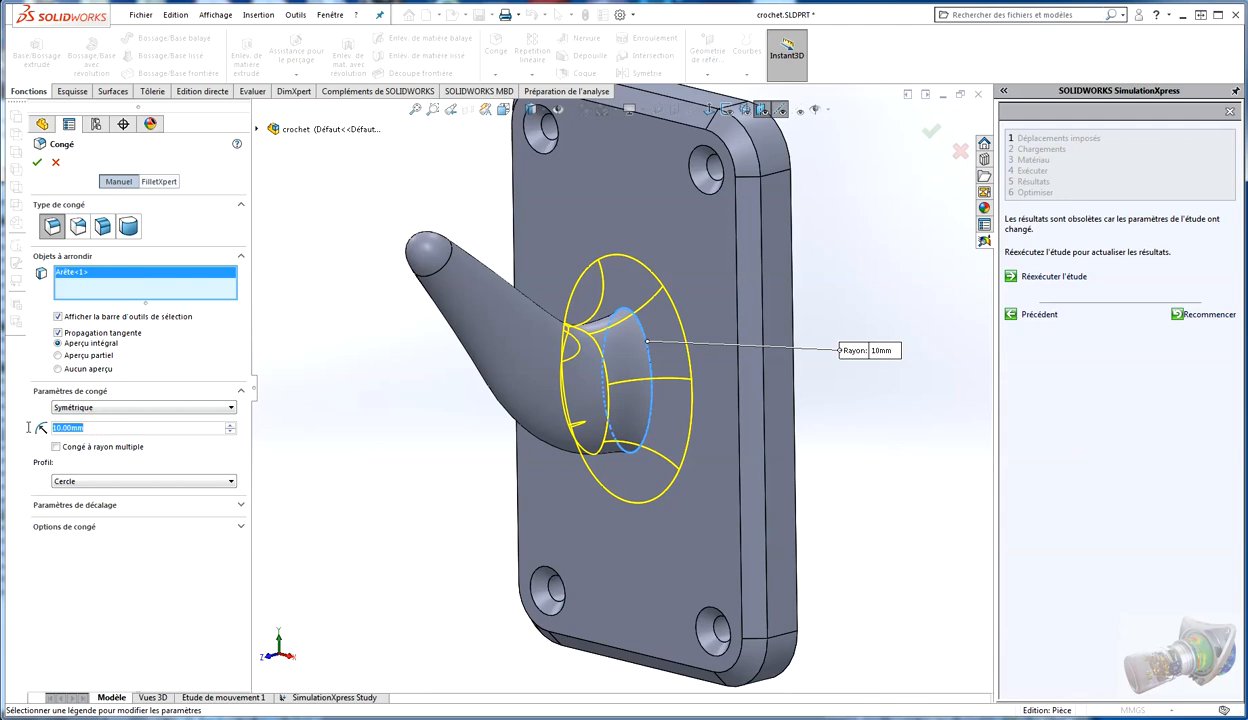
{"action": "type", "text": "5"}
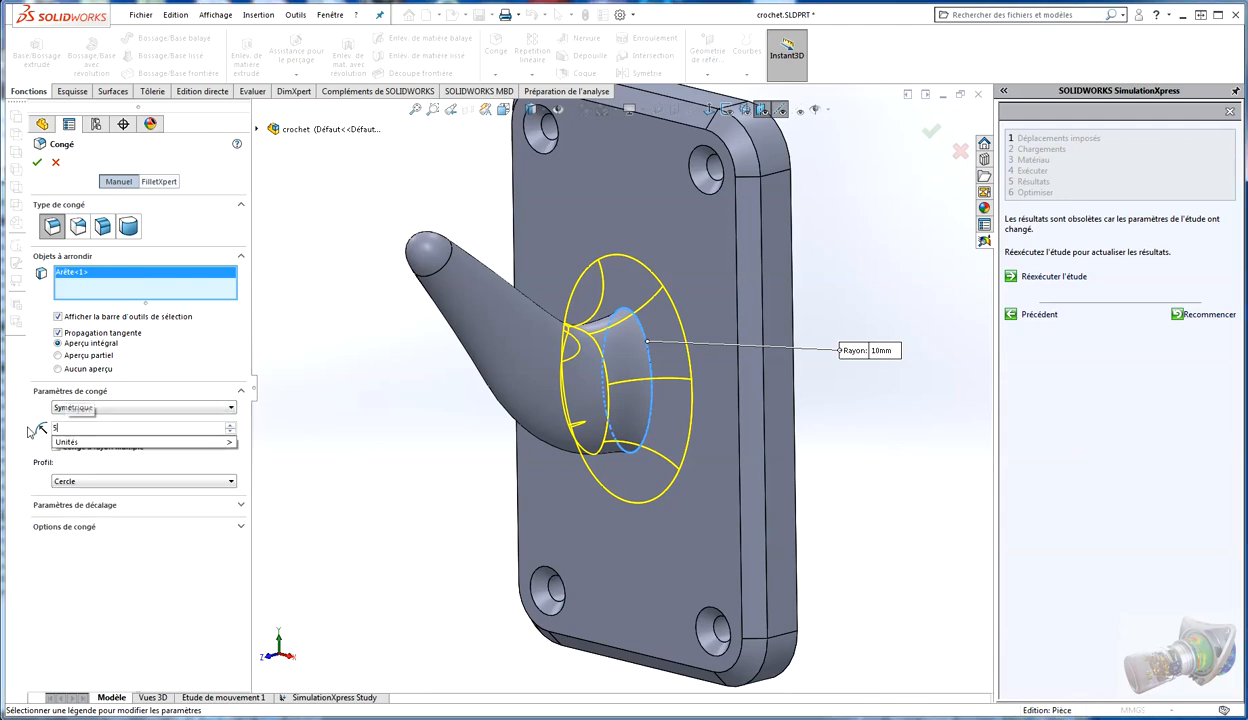
{"action": "key", "text": "Return"}
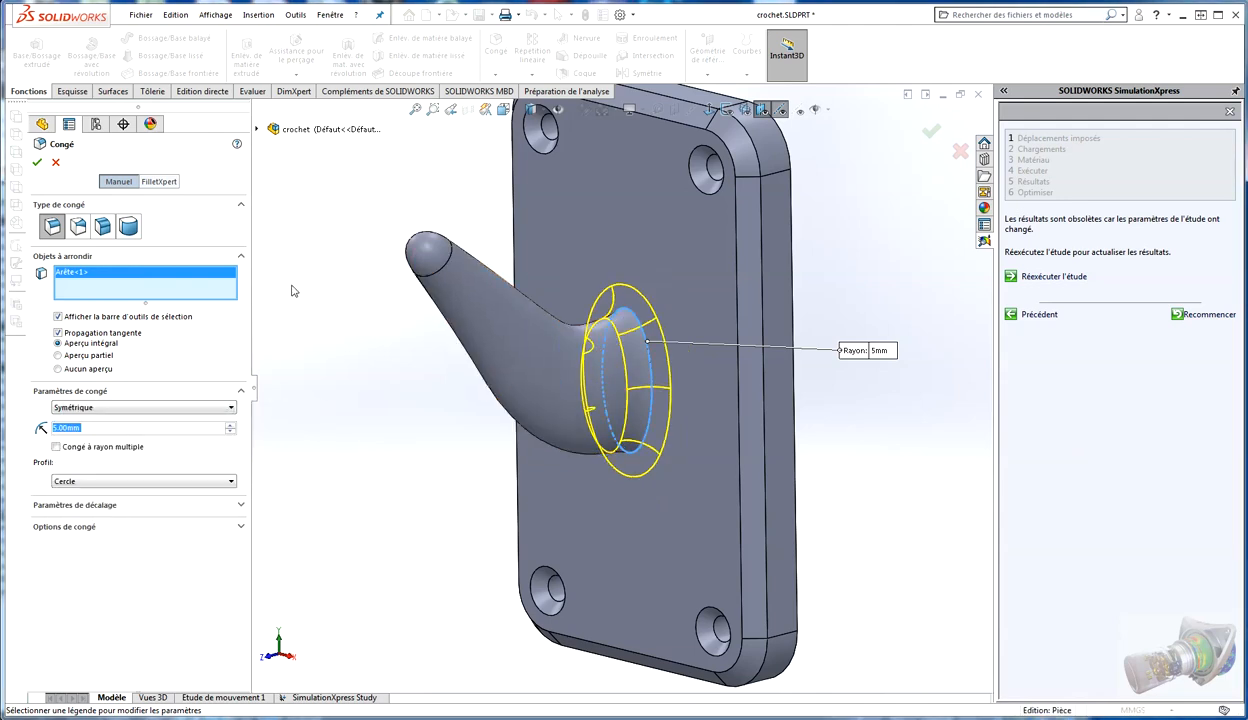
{"action": "left_click", "coordinate": [37, 161]}
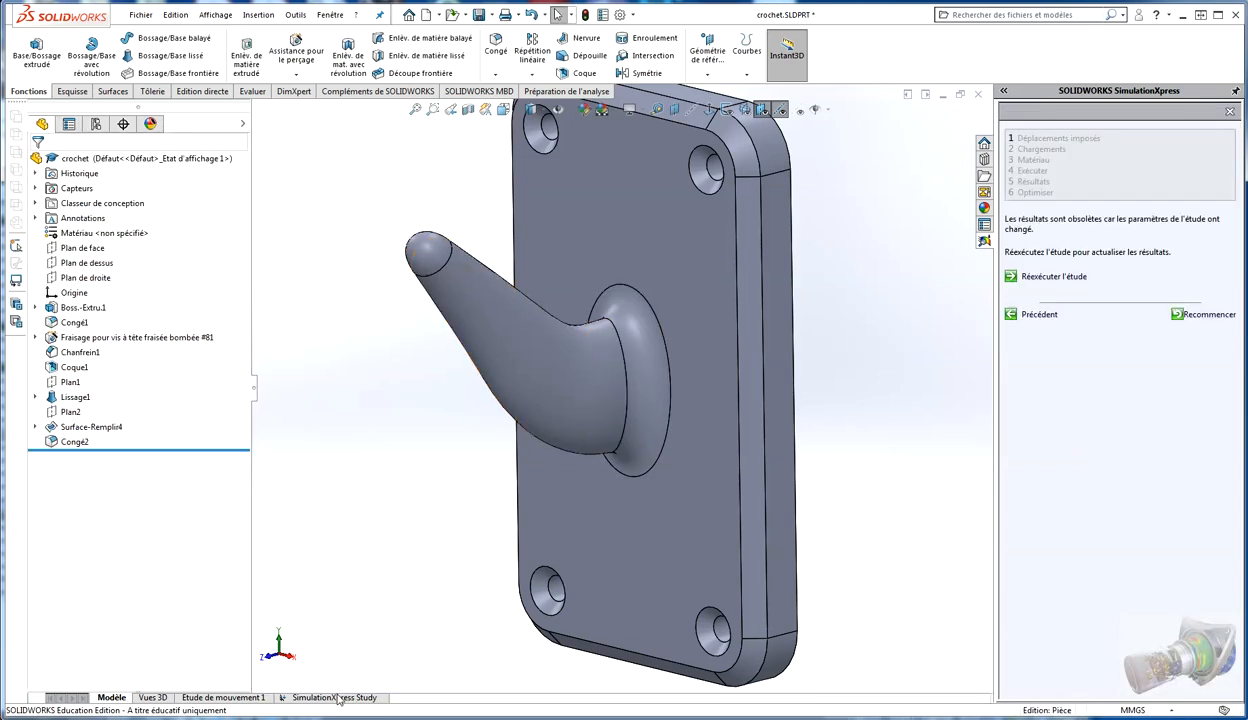
Go back to the SimulationXpress study, rerun it on the filleted hook and continue to the results
{"action": "left_click", "coordinate": [1010, 278]}
{"action": "left_click", "coordinate": [330, 697]}
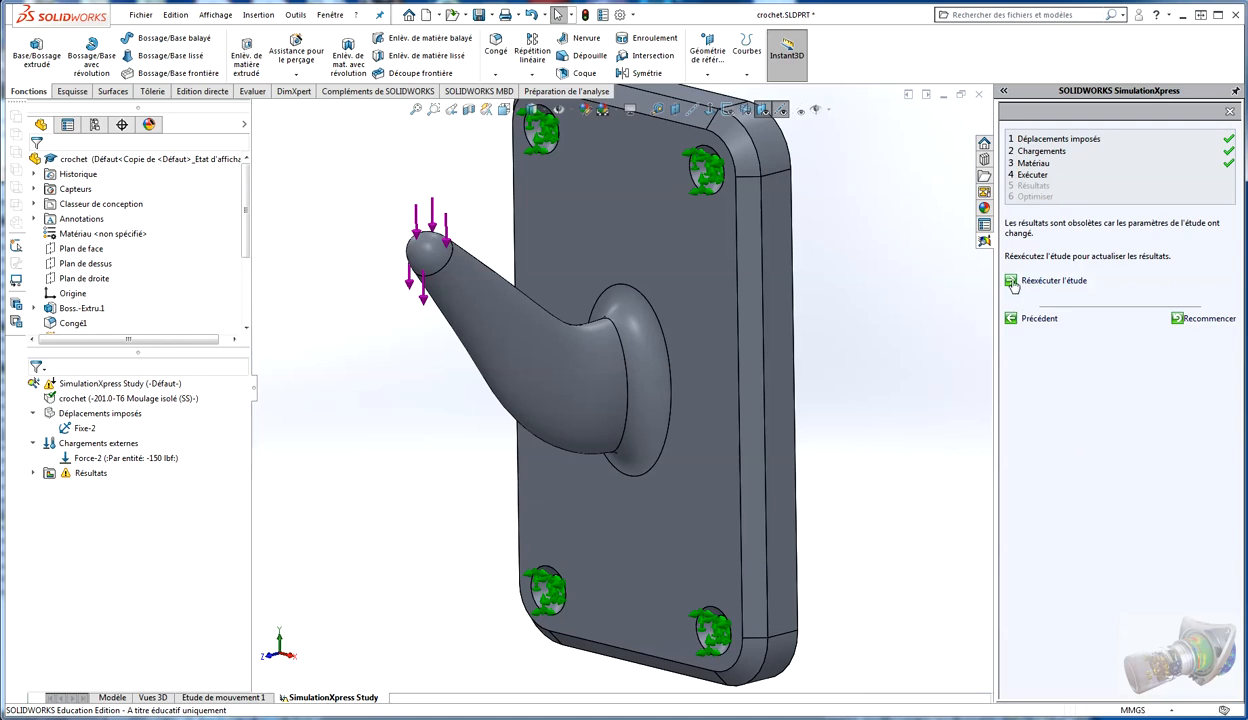
{"action": "left_click", "coordinate": [1013, 283]}
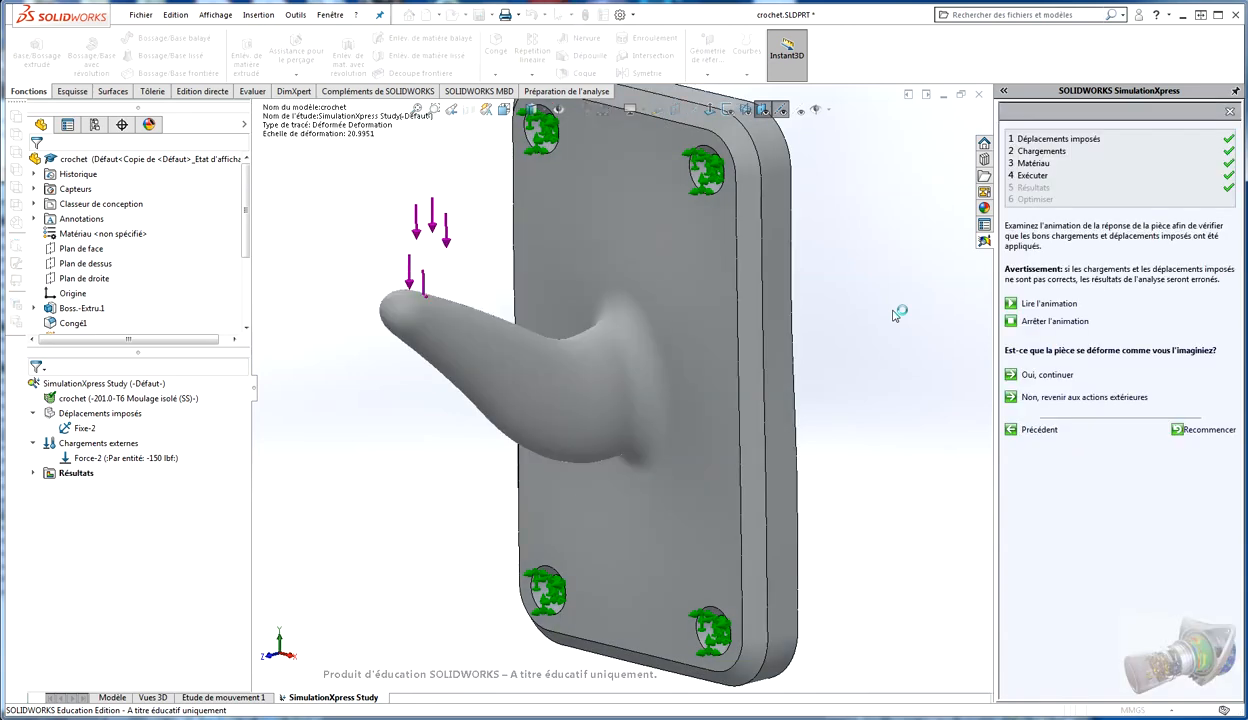
{"action": "mouse_move", "coordinate": [860, 378]}
{"action": "middle_mouse_down"}
{"action": "mouse_move", "coordinate": [853, 355]}
{"action": "mouse_move", "coordinate": [802, 360]}
{"action": "mouse_move", "coordinate": [862, 380]}
{"action": "middle_mouse_up"}
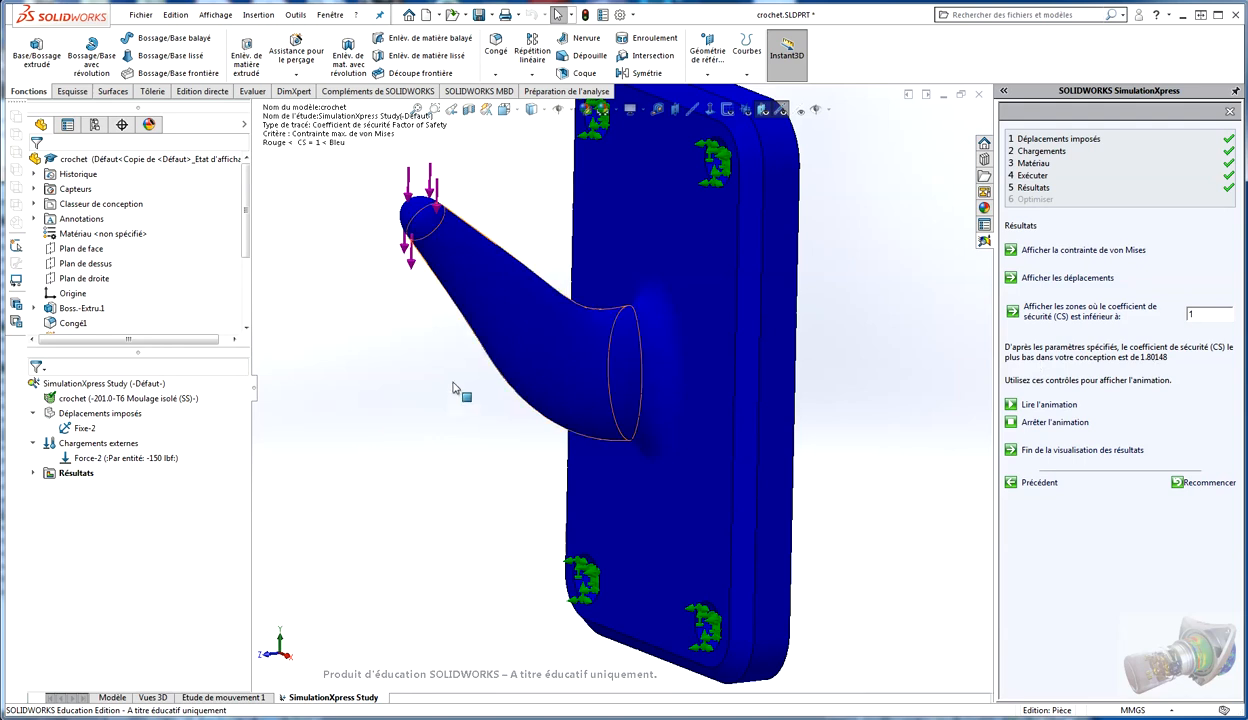
Expand the updated study results and display the resultant displacement plot
{"action": "left_click", "coordinate": [33, 473]}
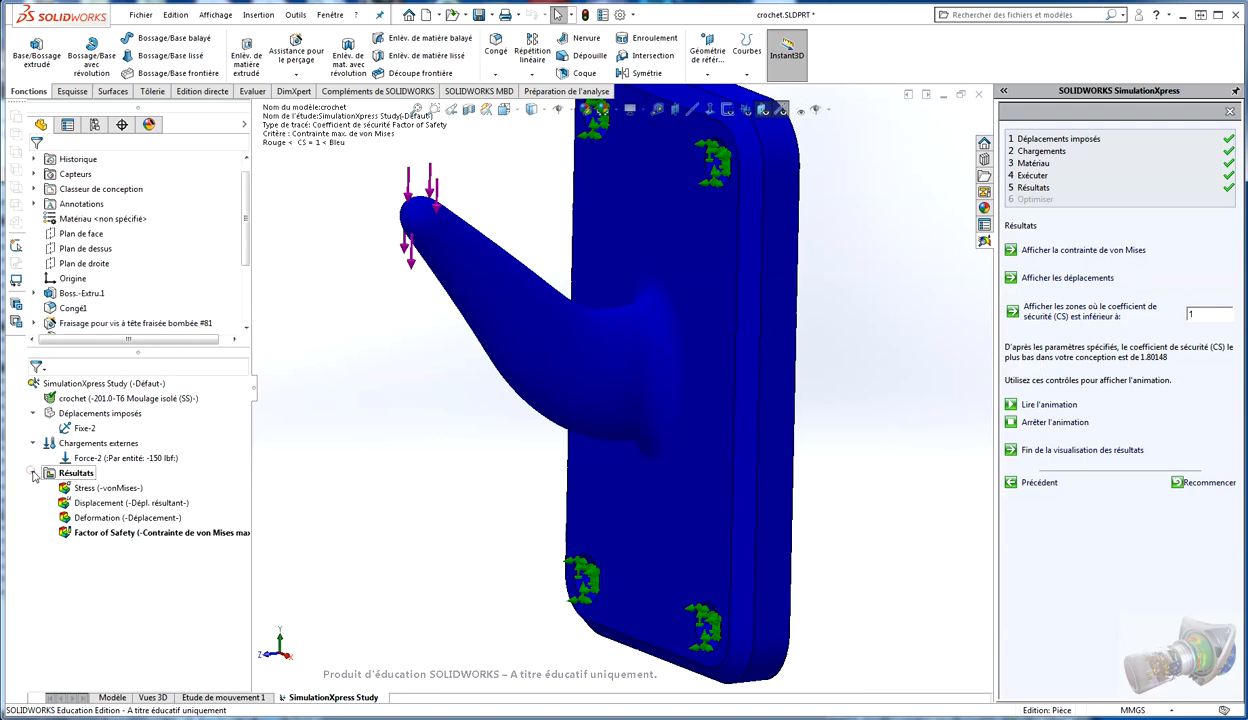
{"action": "left_click", "coordinate": [95, 503]}
{"action": "double_click", "coordinate": [95, 503]}
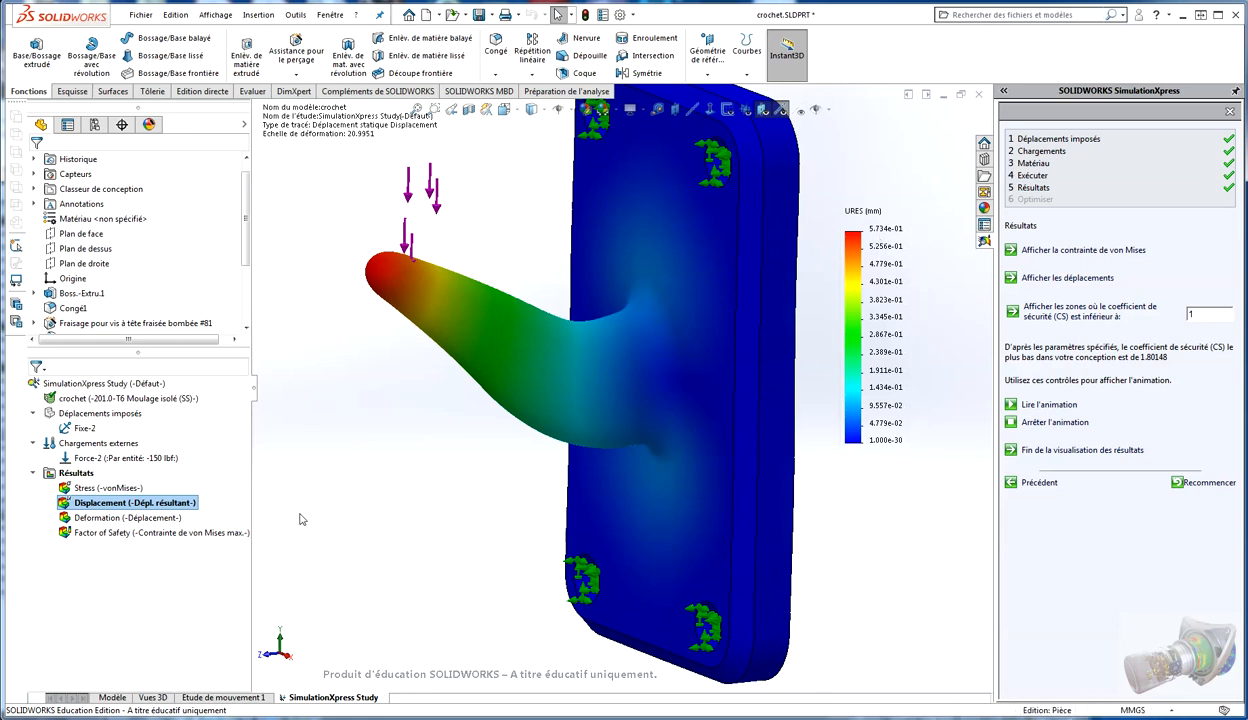
Display the von Mises stress plot and examine the stress around the new fillet at the hook's base from several angles
{"action": "double_click", "coordinate": [84, 488]}
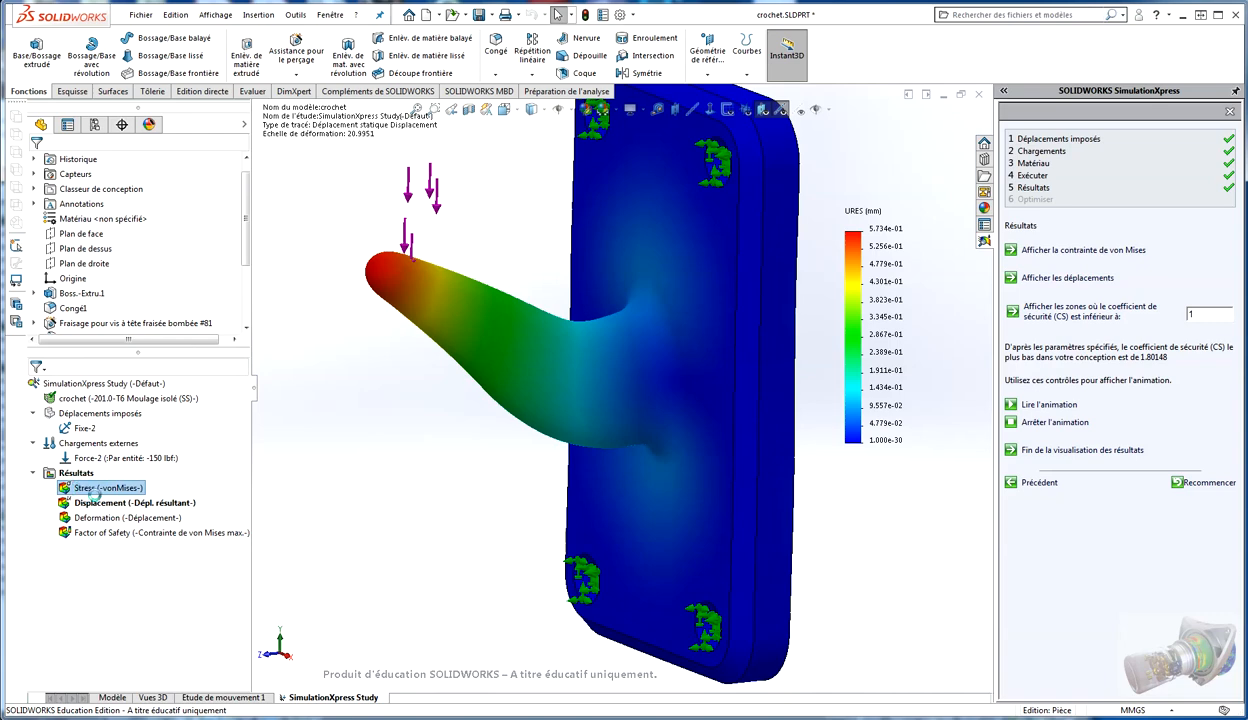
{"action": "middle_click_drag", "start_coordinate": [626, 344], "coordinate": [650, 343]}
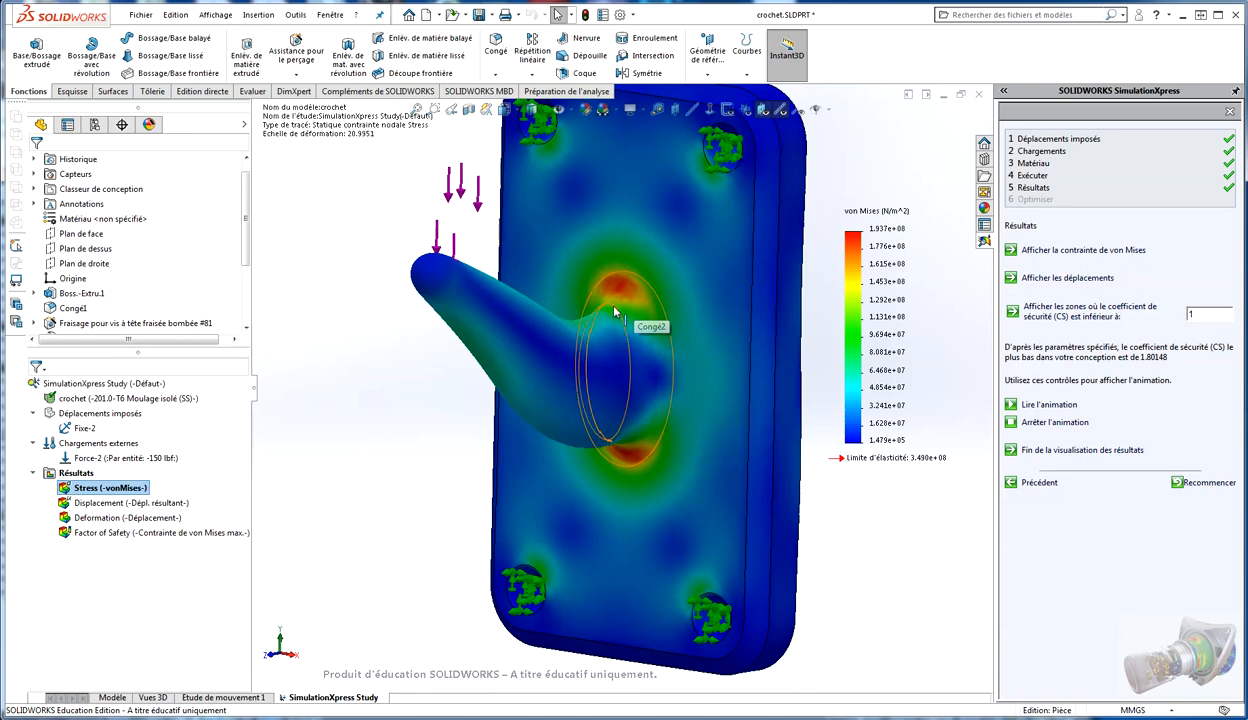
{"action": "middle_click_drag", "start_coordinate": [609, 279], "coordinate": [550, 276]}
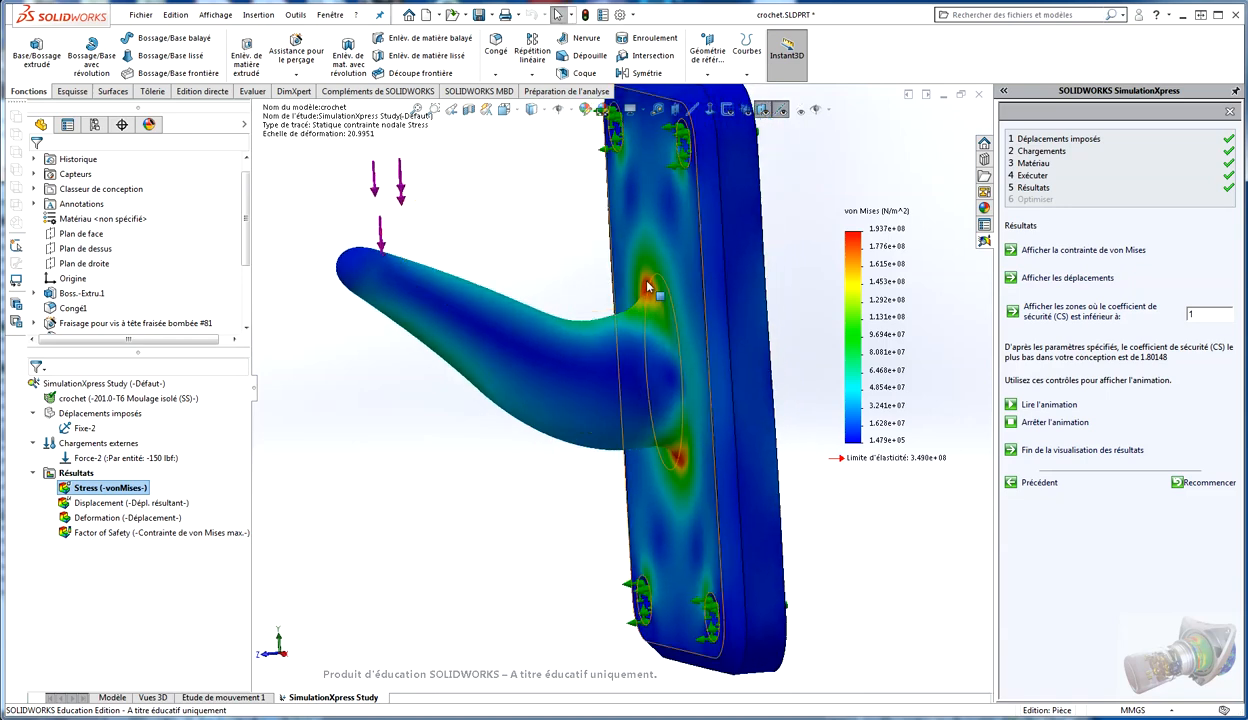
{"action": "middle_click_drag", "start_coordinate": [655, 298], "coordinate": [705, 322]}
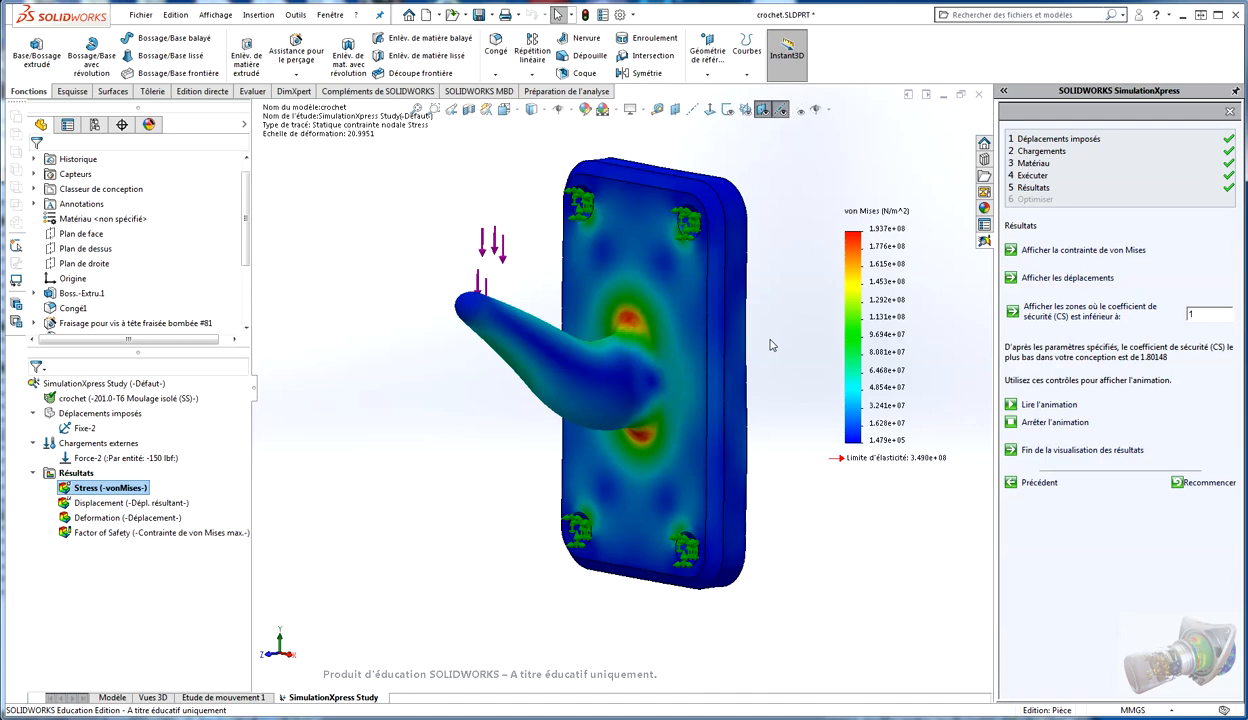
{"action": "scroll", "coordinate": [767, 321], "scroll_direction": "down", "scroll_amount": 3}
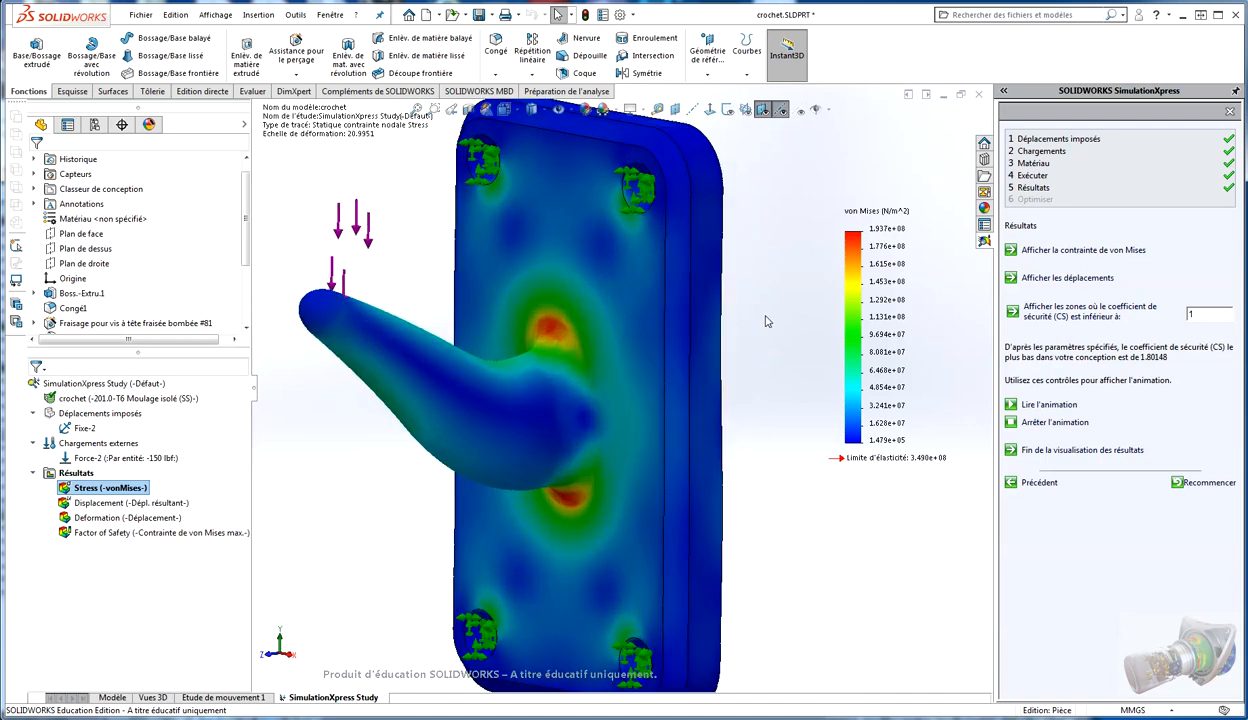
{"action": "scroll", "coordinate": [767, 321], "scroll_direction": "up", "scroll_amount": 1}
{"action": "middle_click_drag", "start_coordinate": [548, 425], "coordinate": [557, 449]}
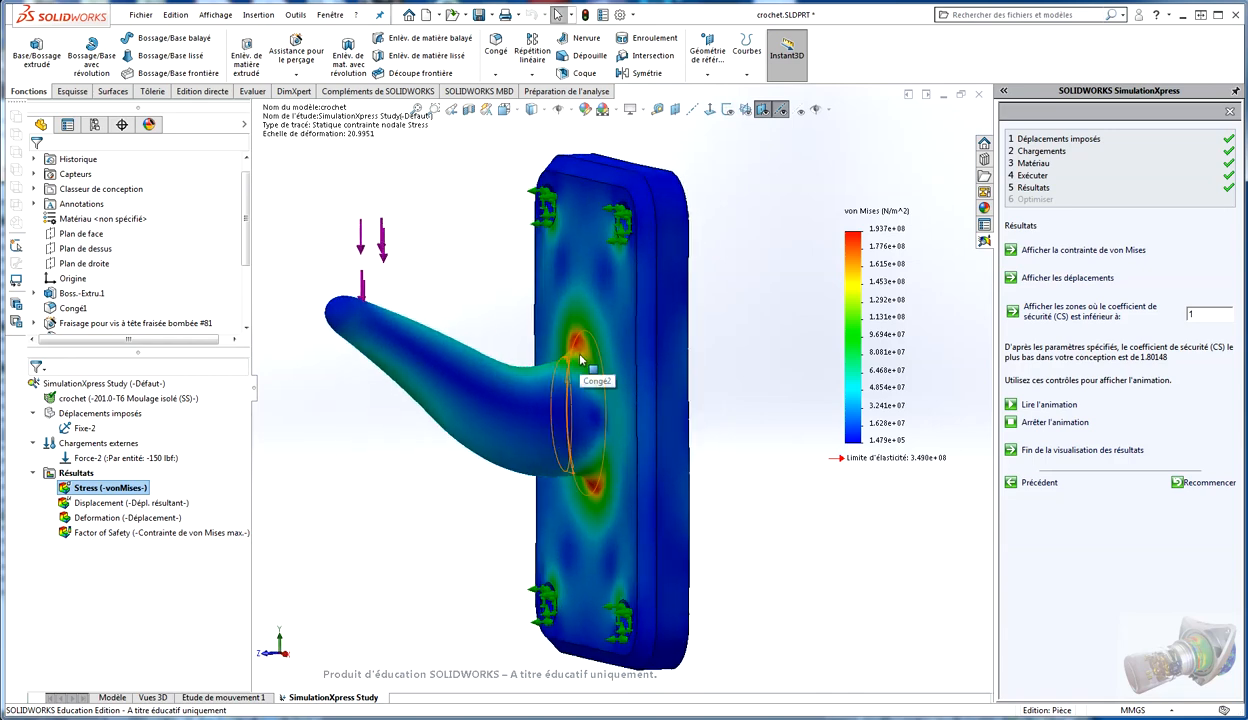
{"action": "scroll", "coordinate": [748, 412], "scroll_direction": "up", "scroll_amount": 2}
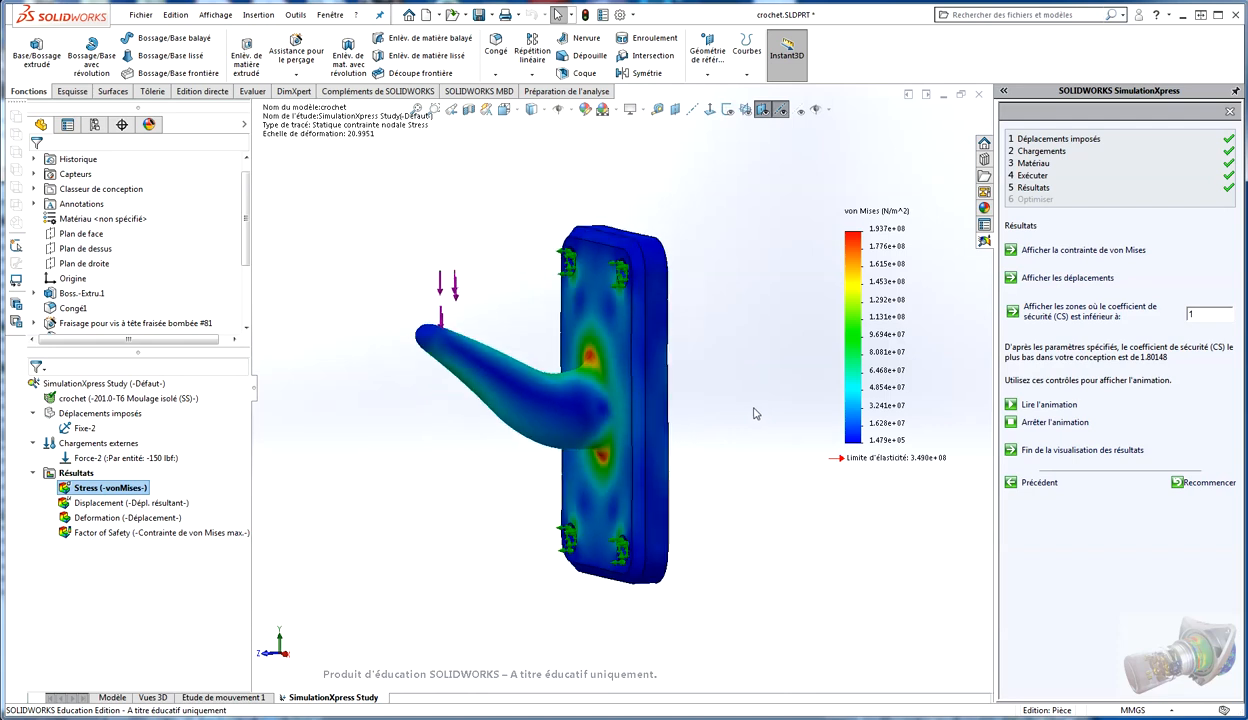
{"action": "mouse_move", "coordinate": [741, 414]}
{"action": "middle_mouse_down"}
{"action": "mouse_move", "coordinate": [733, 399]}
{"action": "mouse_move", "coordinate": [752, 418]}
{"action": "middle_mouse_up"}
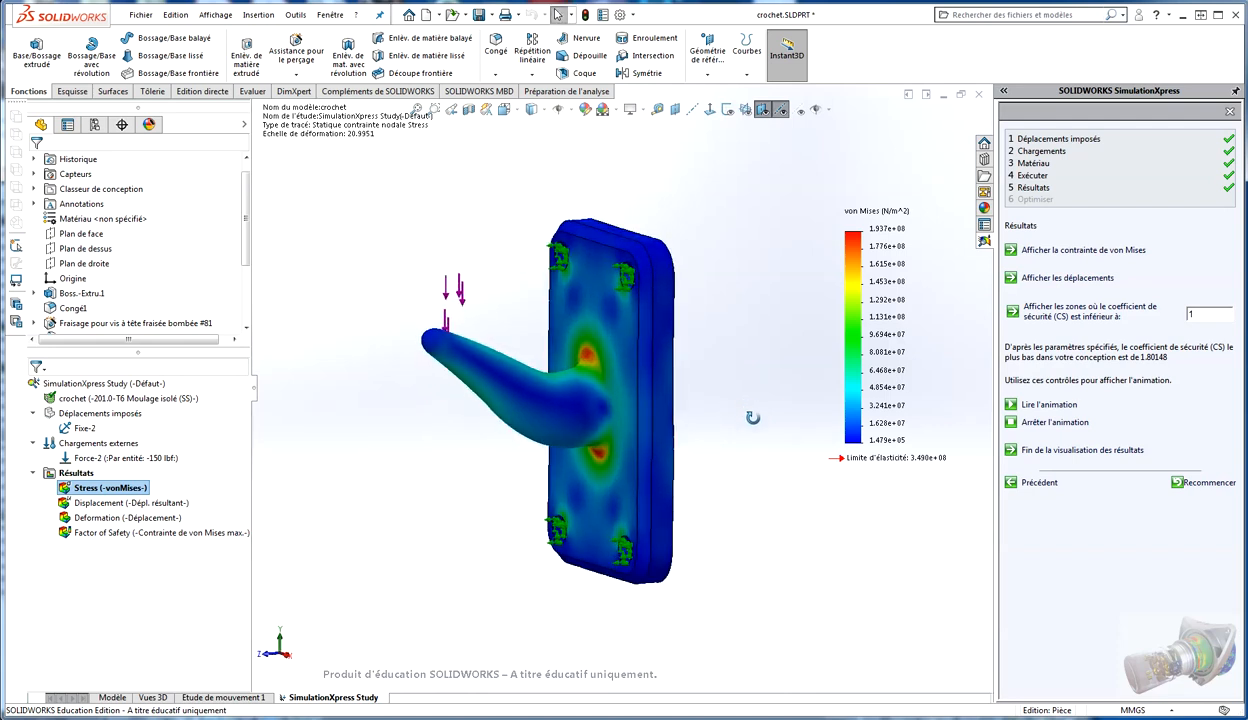